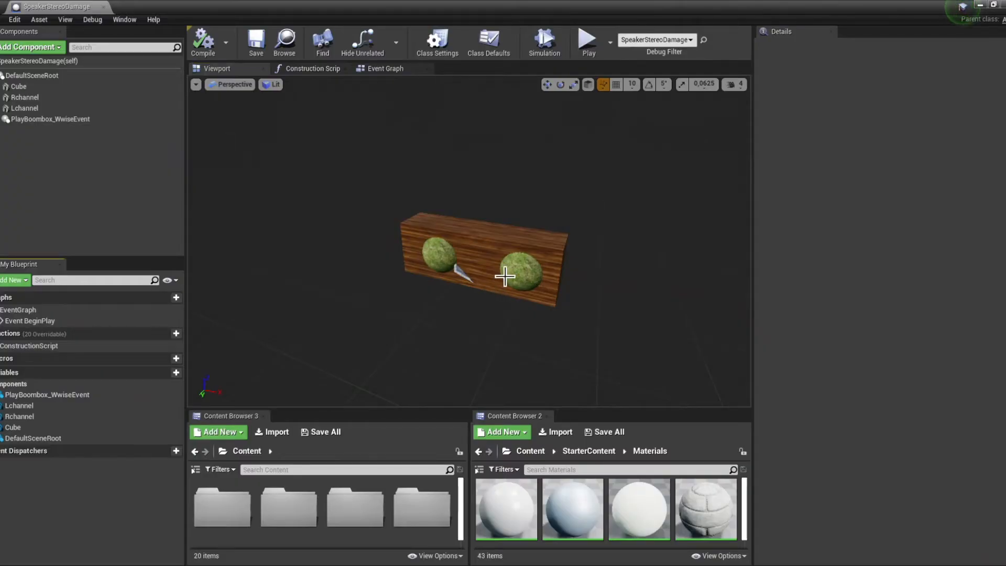
Inspect the PlayBoombox_WwiseEvent component of the SpeakerStereoDamage blueprint and the nodes in its event graph.
click(72, 120)
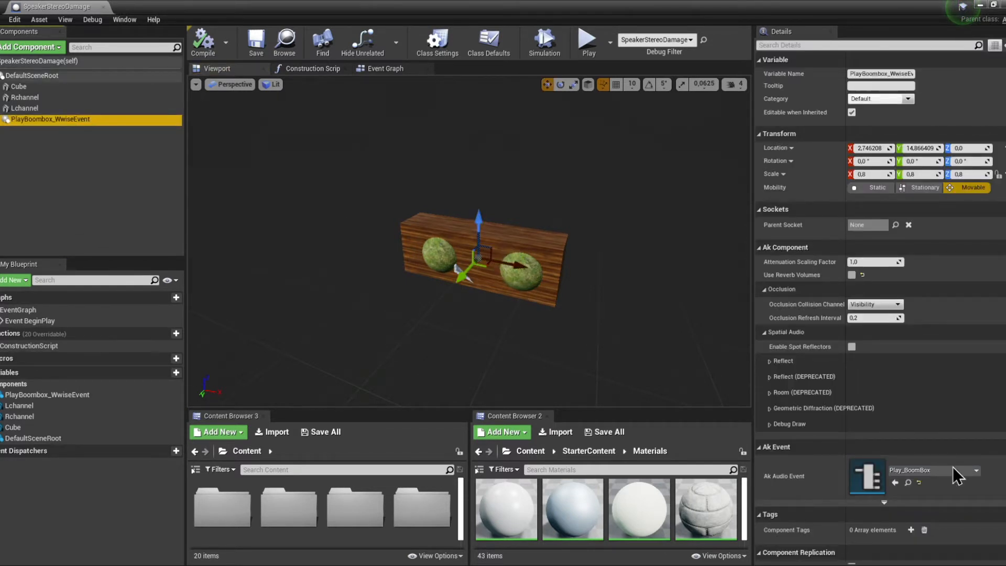
click(384, 68)
click(598, 236)
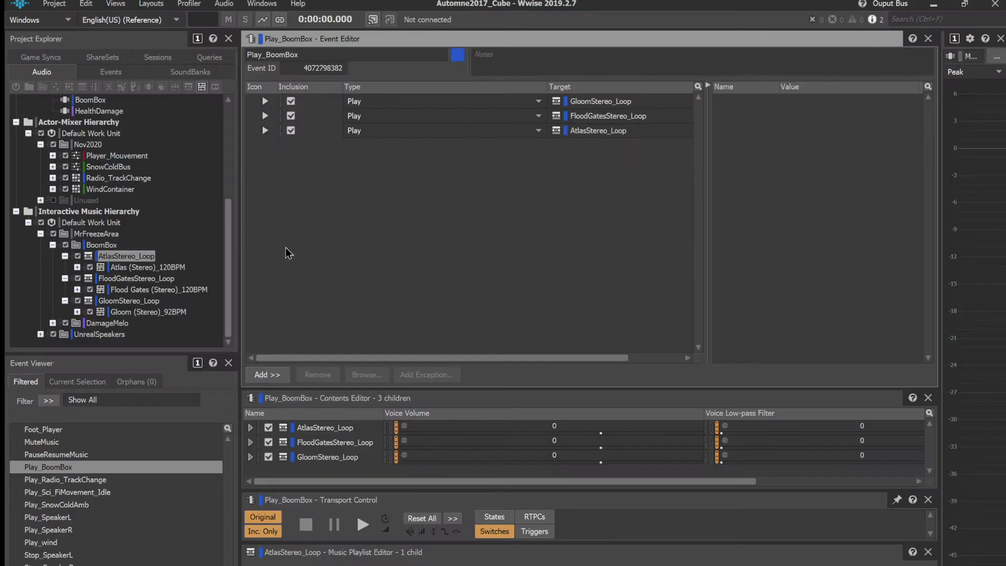
Switch to Wwise and examine the Atlas (Stereo)_120BPM segment's waveform in an enlarged editor and the AtlasStereo_Loop playlist.
key(Down)
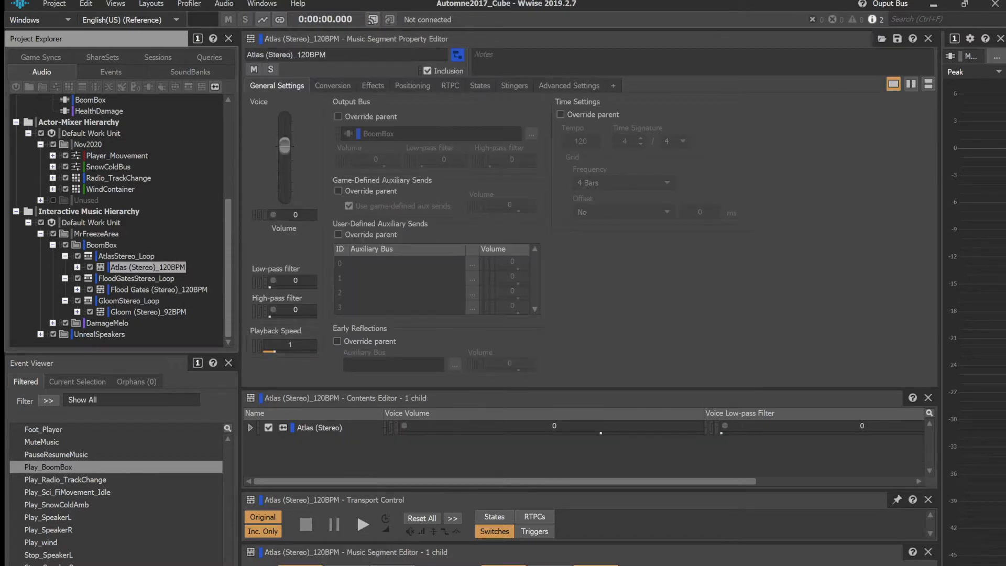
drag(424, 490, 427, 376)
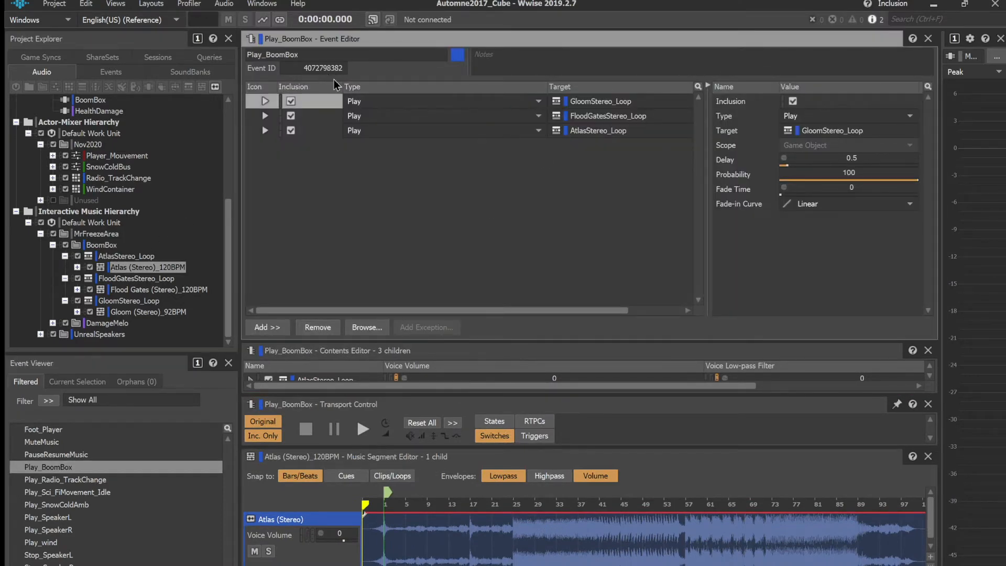
click(139, 256)
Review the effects assigned to the BoomBox bus in the Master-Mixer Hierarchy.
double_click(373, 130)
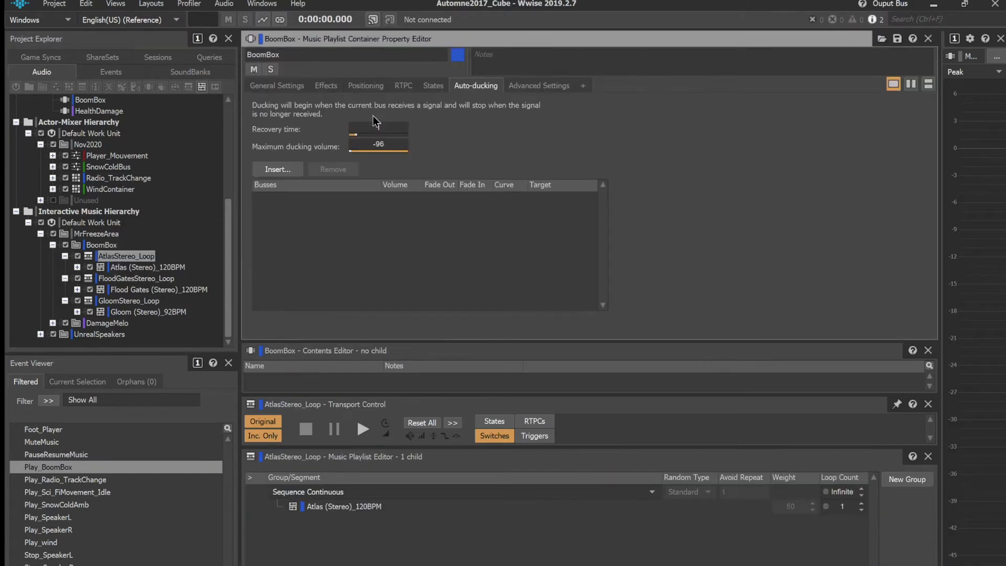
scroll(144, 117, up, 5)
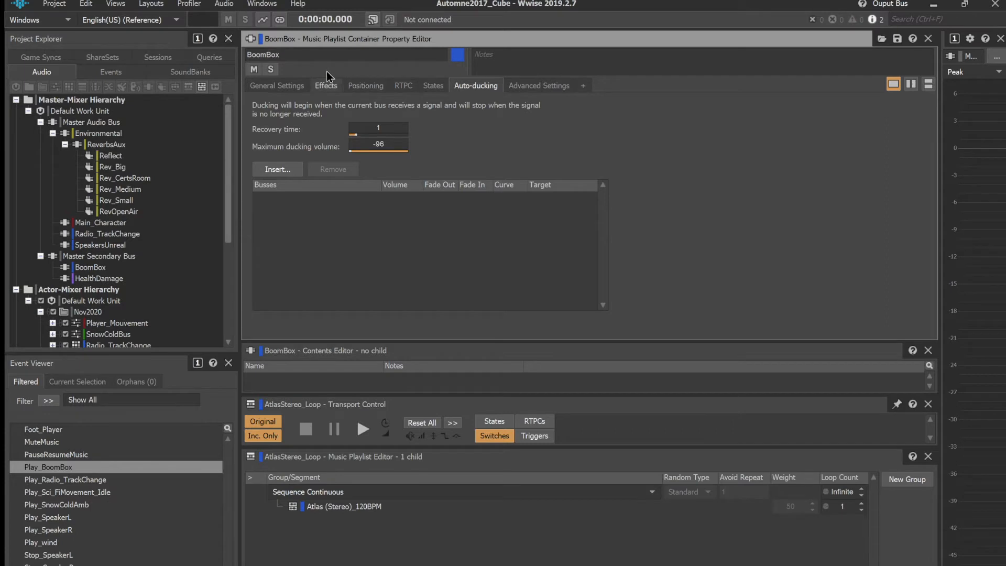
click(325, 78)
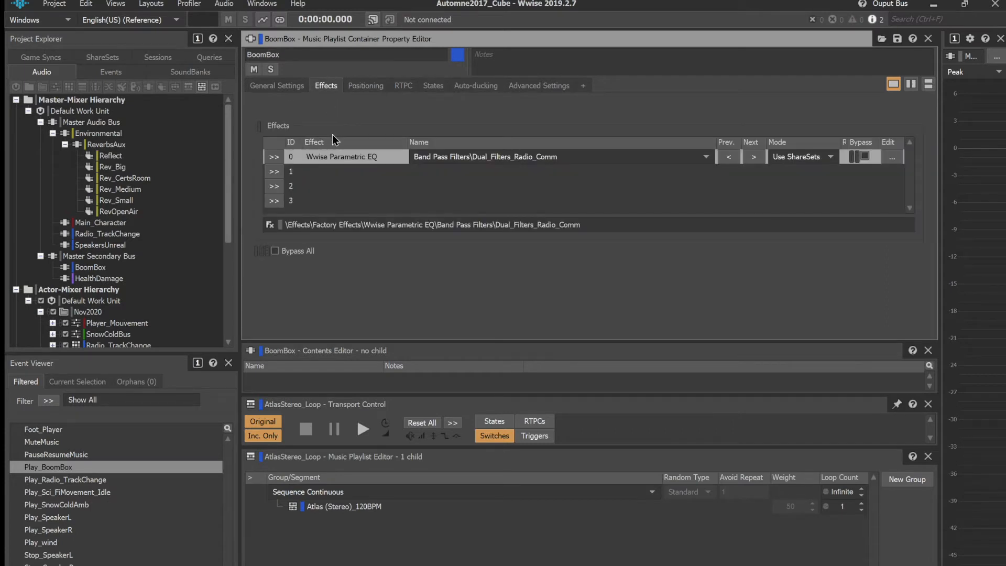
click(96, 266)
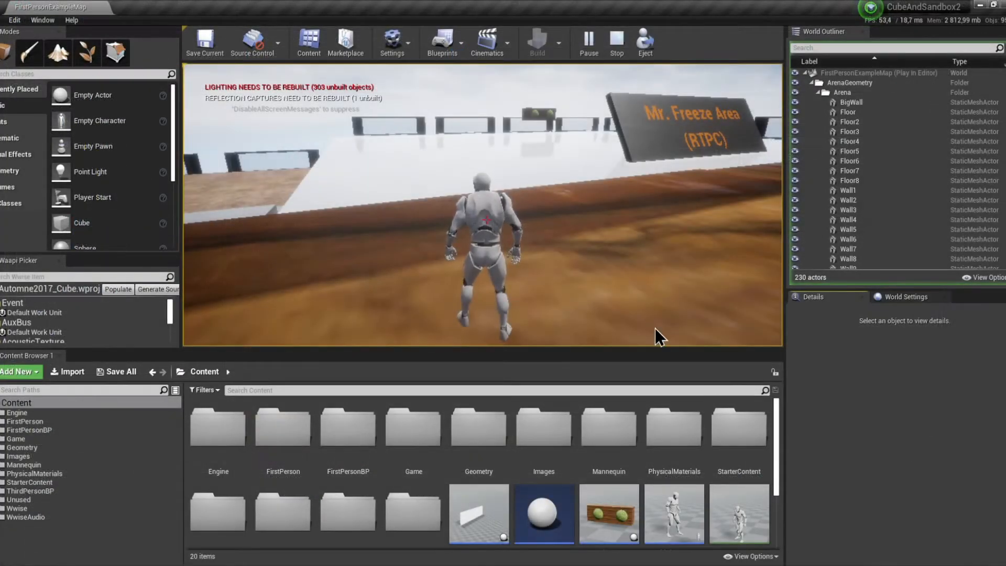
Switch to Unreal and play-test the level, walking the character through the Mr. Freeze Area and out towards the JukeBox Area.
click(655, 328)
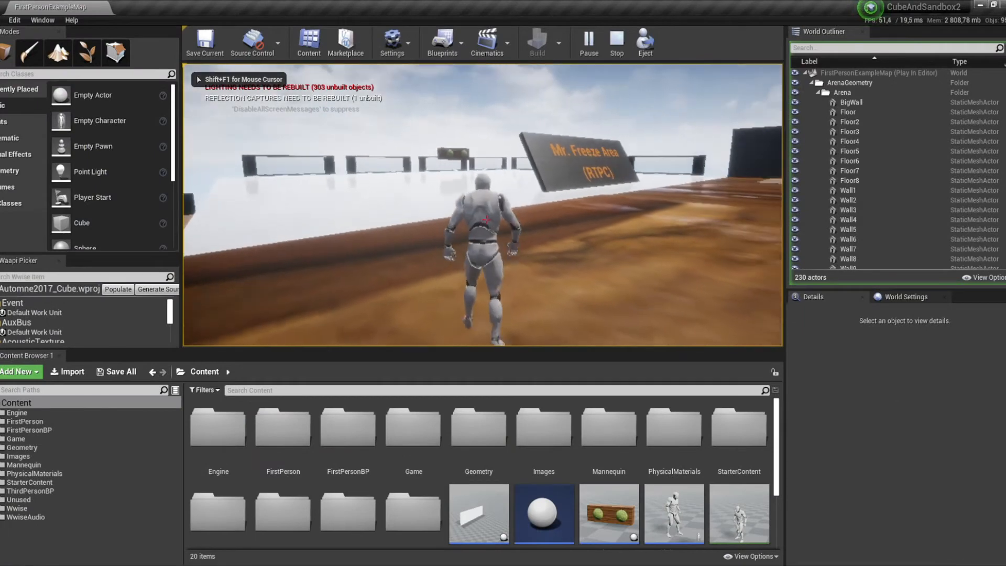
key(w)
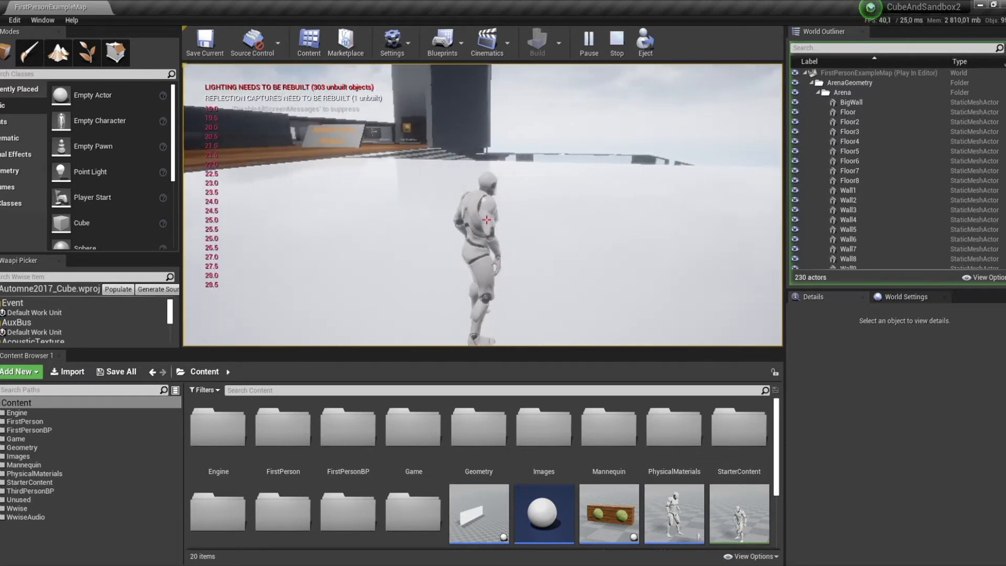
key(d)
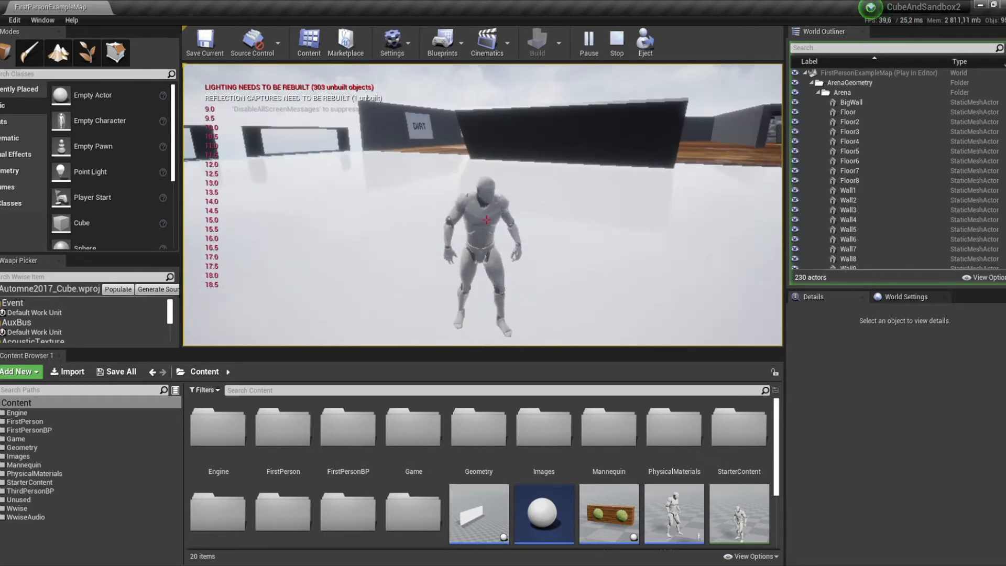
key(w)
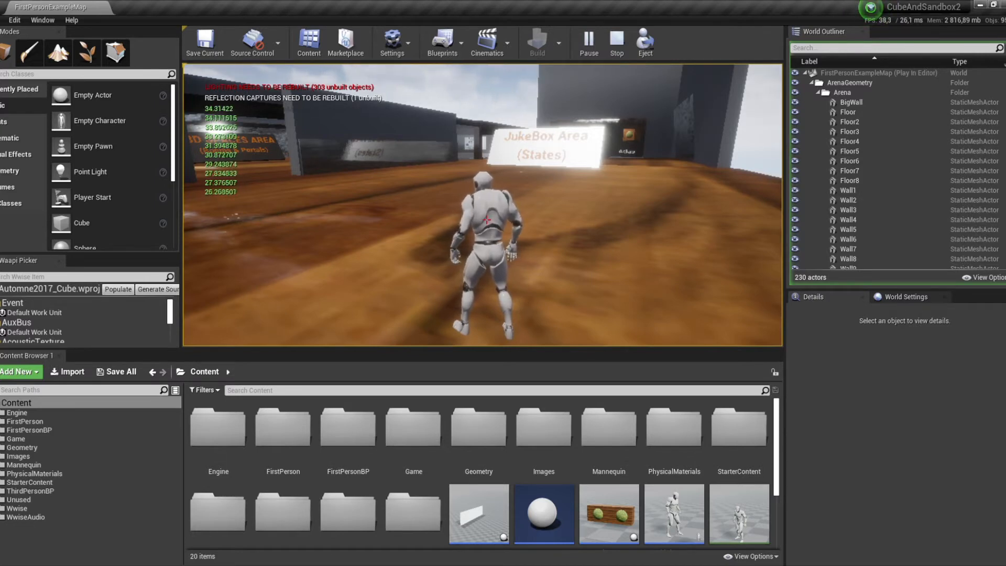
key(w)
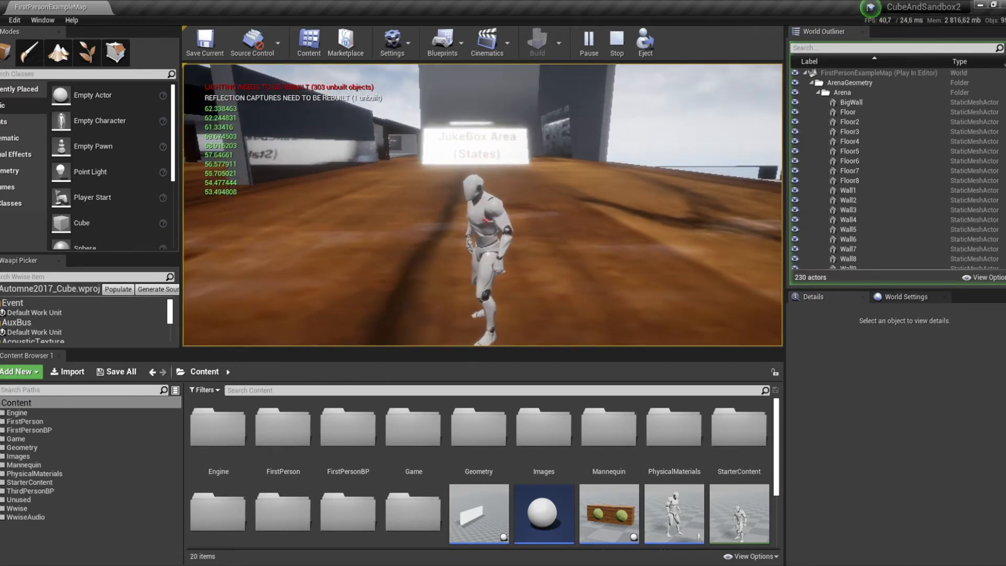
key(shift+F1)
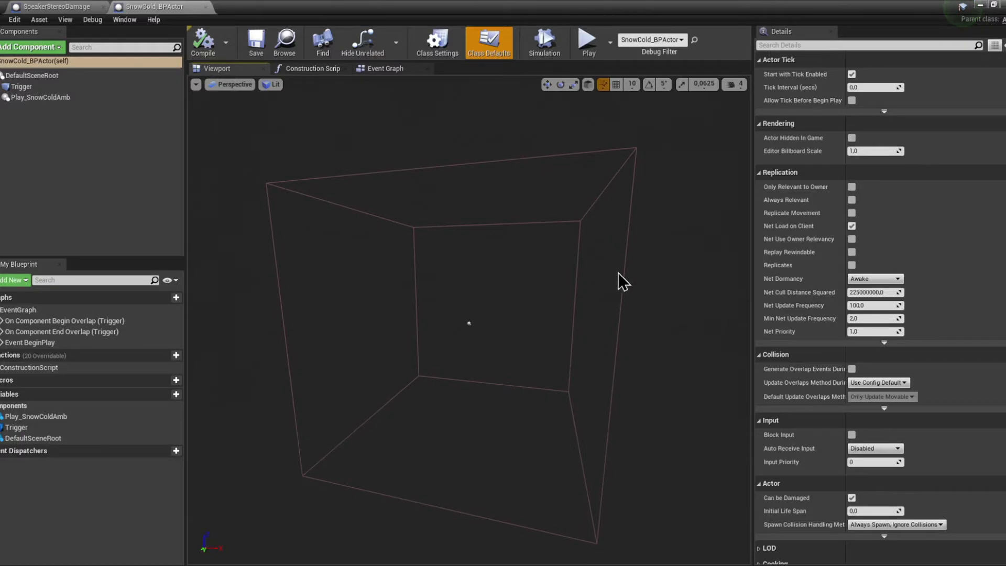
Inspect the Trigger and Play_SnowColdAmb components of the SnowCold_BPActor blueprint and the Event BeginPlay nodes in its event graph.
click(642, 269)
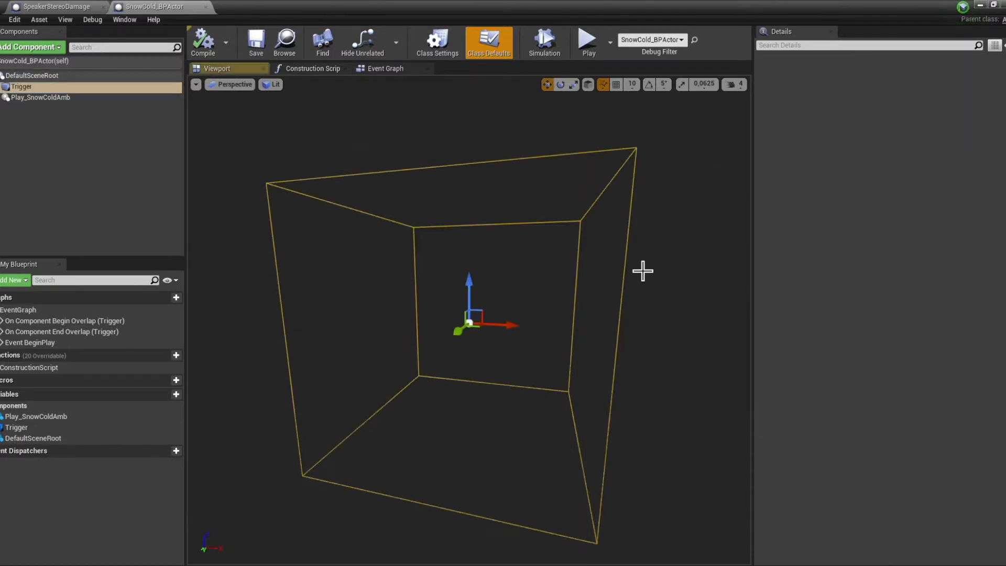
click(58, 99)
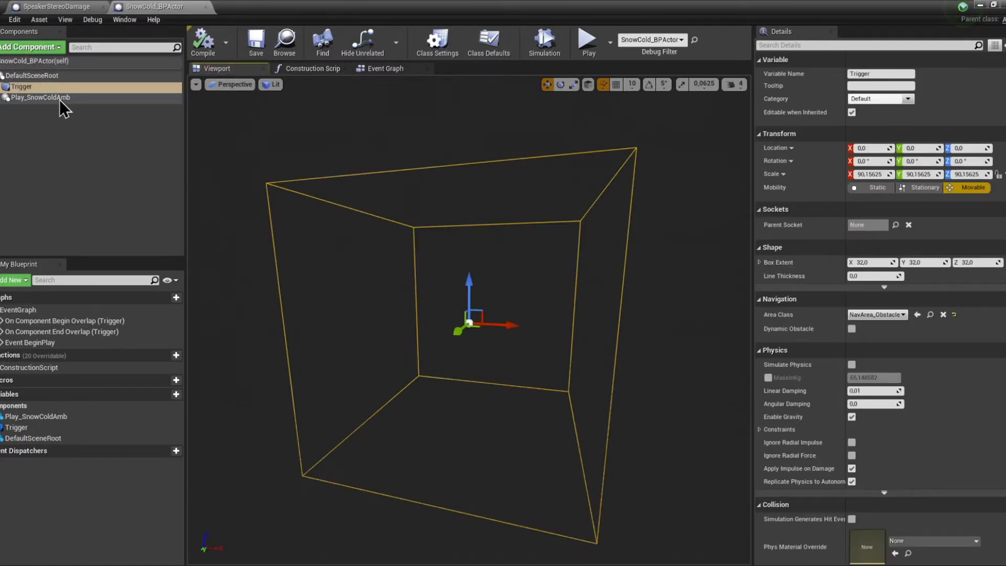
click(377, 68)
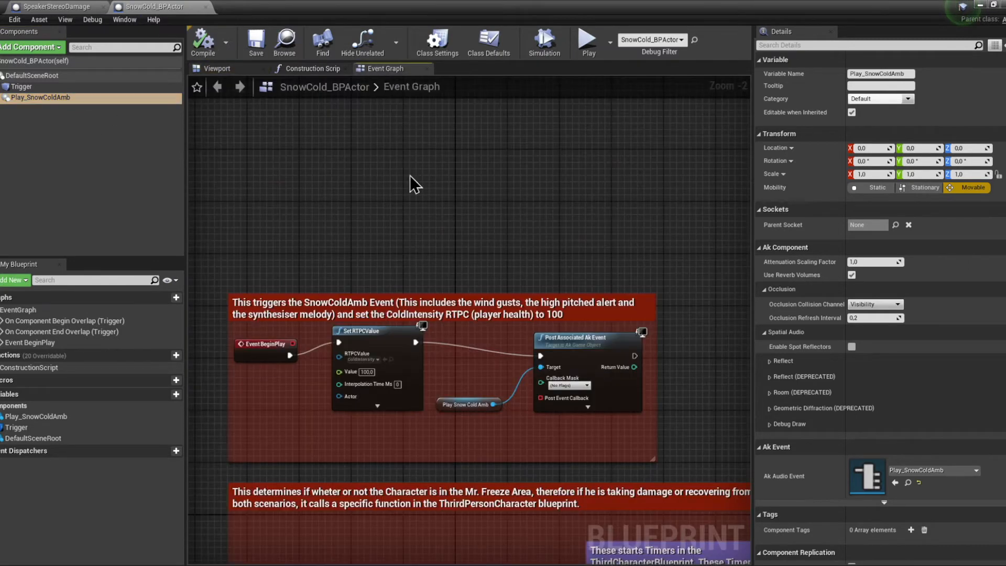
click(277, 359)
click(595, 358)
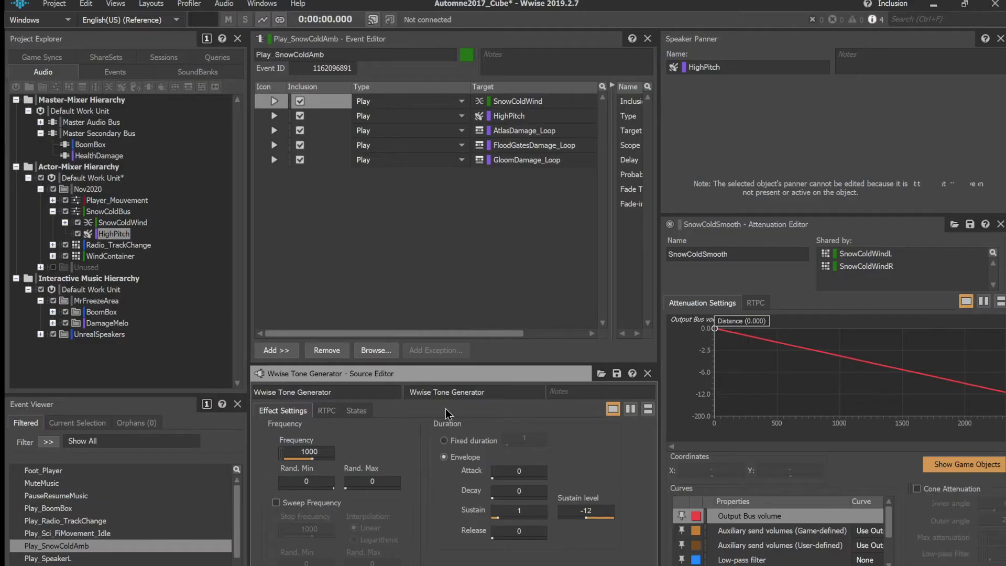
Switch to Wwise, review the Play_SnowColdAmb event's actions and expand the SnowColdWind blend container under SnowColdBus.
click(491, 258)
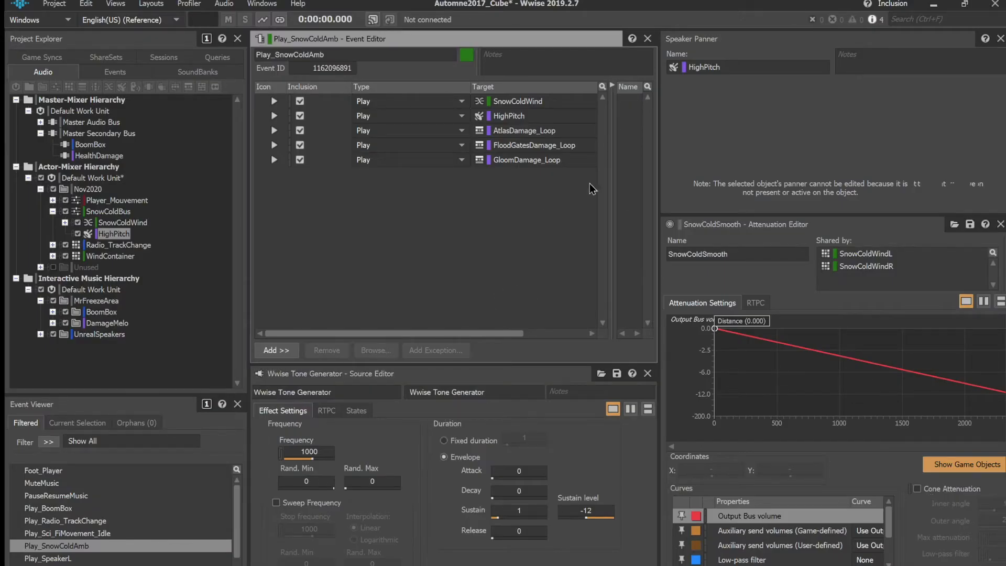
click(325, 79)
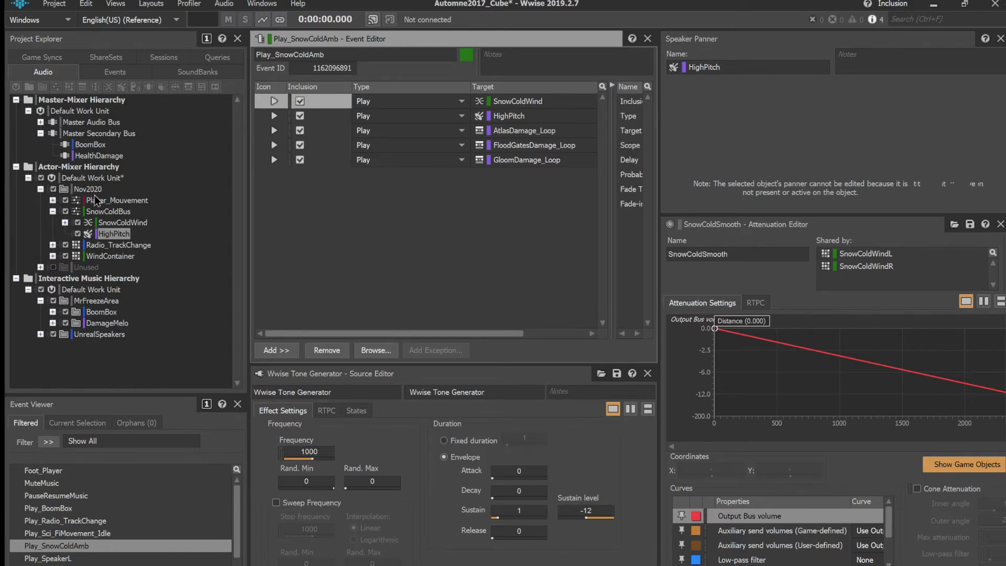
click(103, 210)
click(115, 222)
click(65, 222)
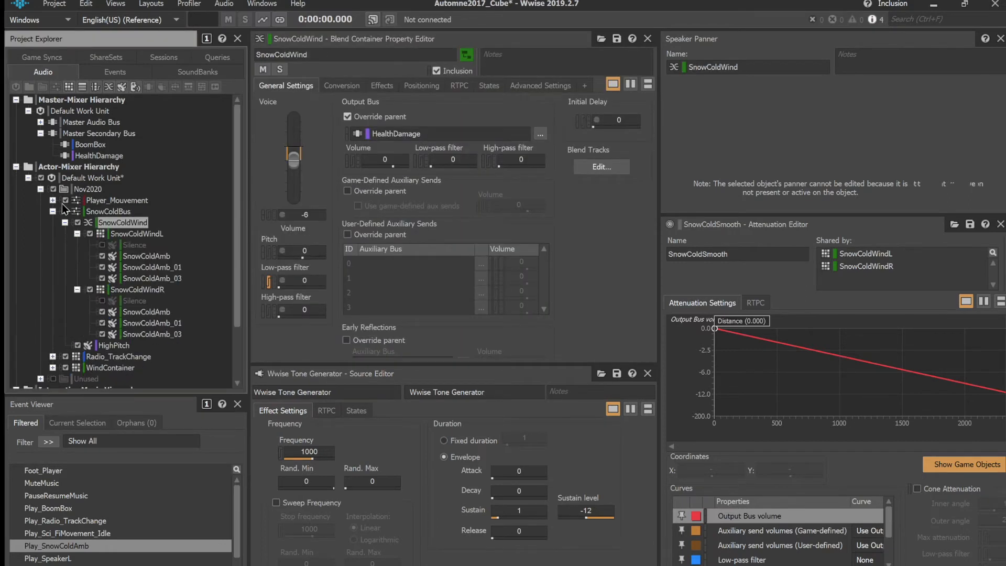
Examine the SnowColdWindL and SnowColdWindR containers and the three SnowColdAmb sounds inside SnowColdWindL.
click(122, 234)
click(124, 290)
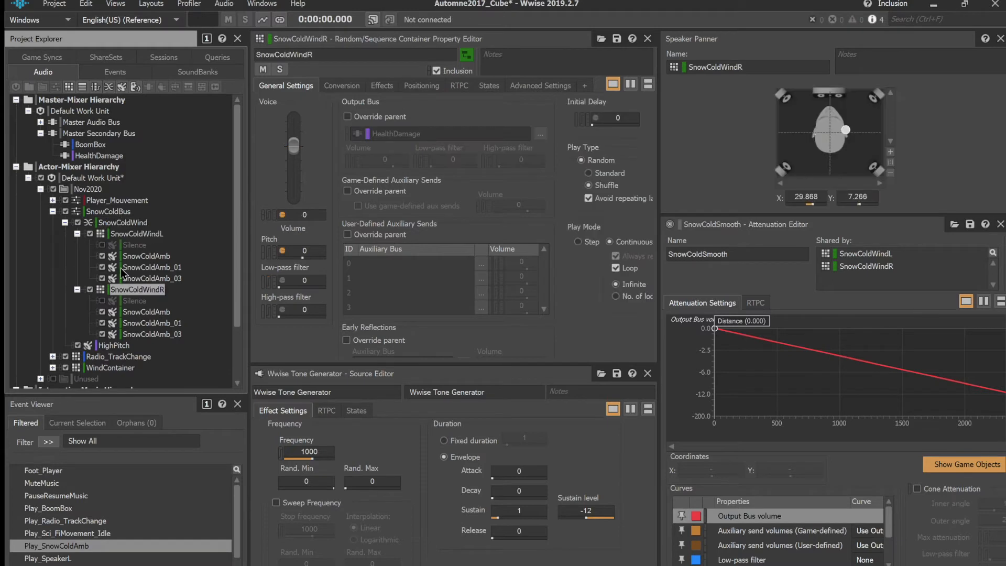
click(146, 257)
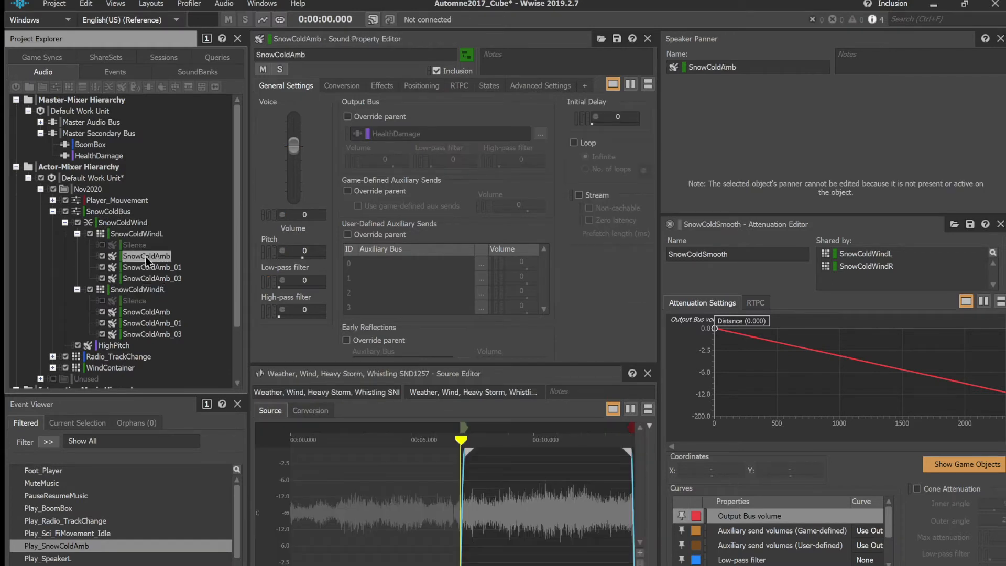
key(shift+Down)
key(shift+Down)
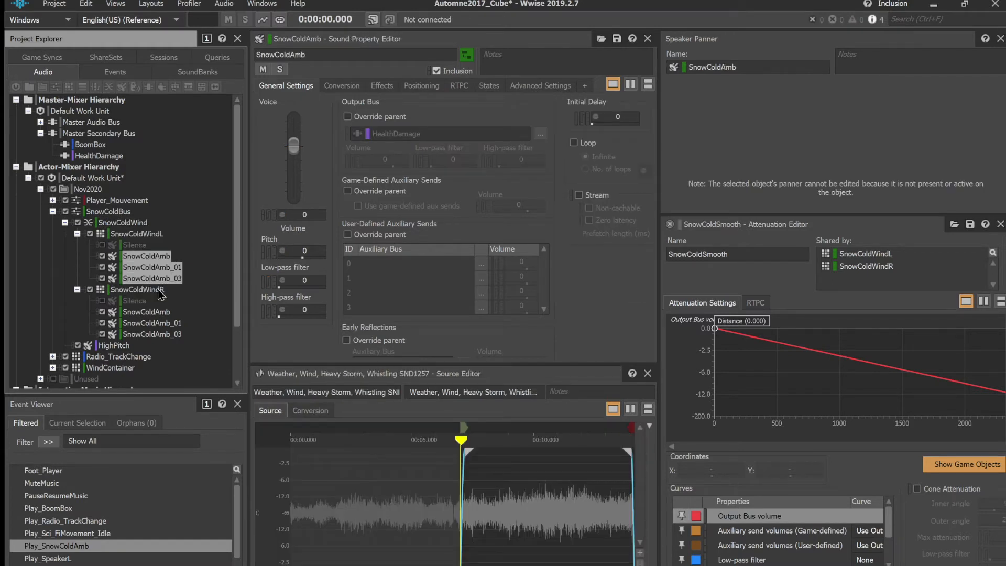
key(F2)
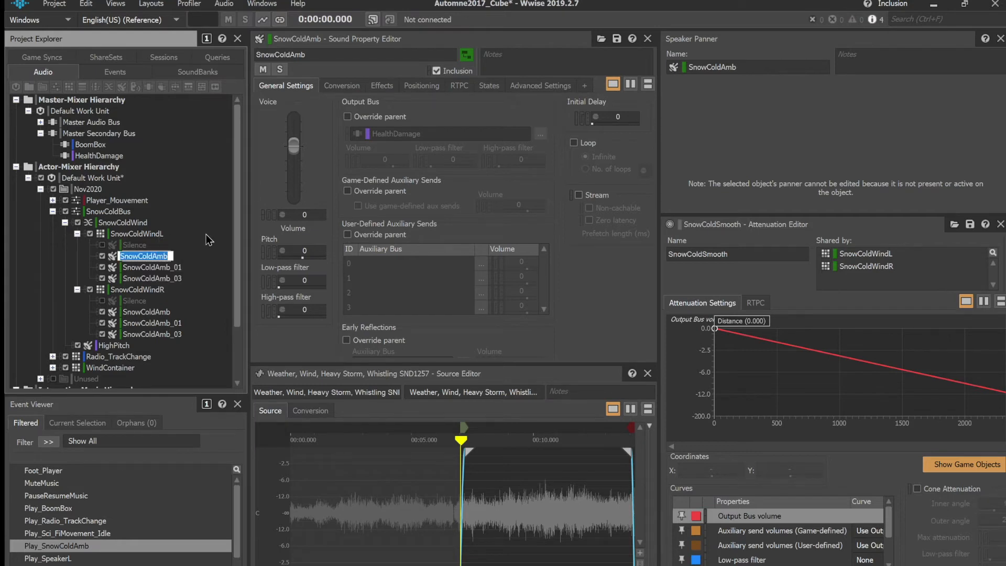
Compare the speaker panner positions of the SnowColdWindL and SnowColdWindR containers.
click(152, 232)
drag(422, 364, 441, 281)
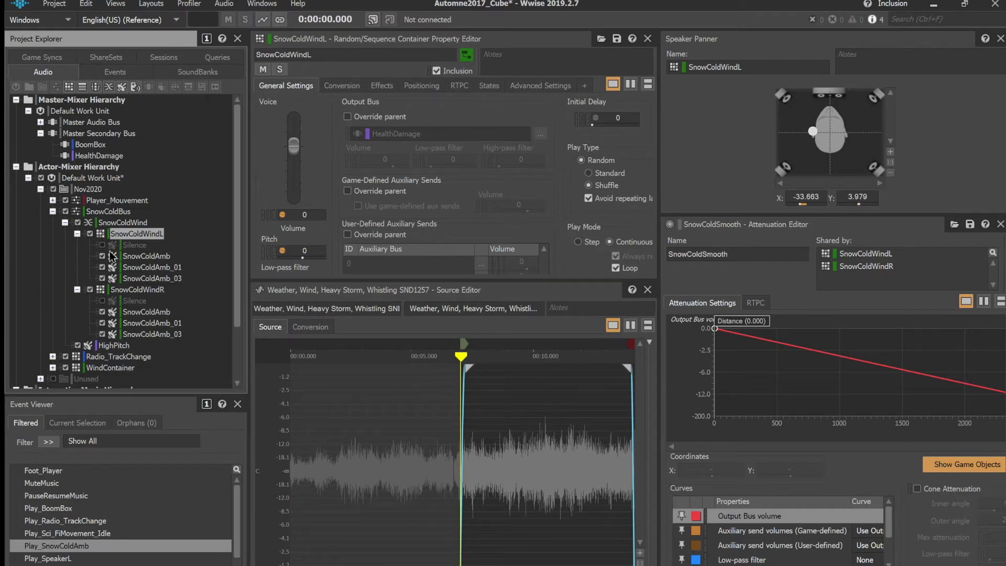
click(138, 289)
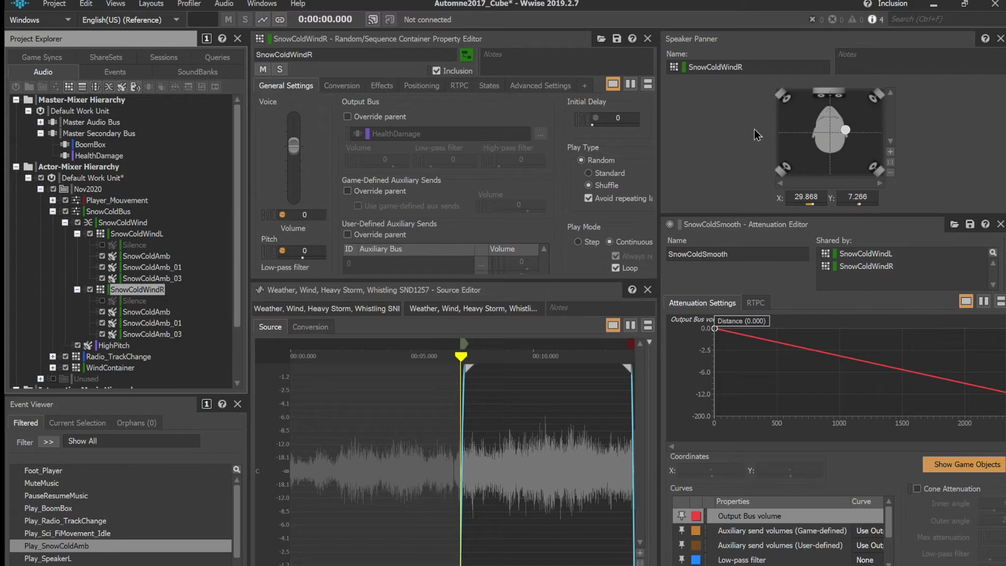
click(140, 233)
Enlarge the property editor and review the play type, looping and transition settings of SnowColdWindL and SnowColdWindR.
drag(414, 282, 396, 394)
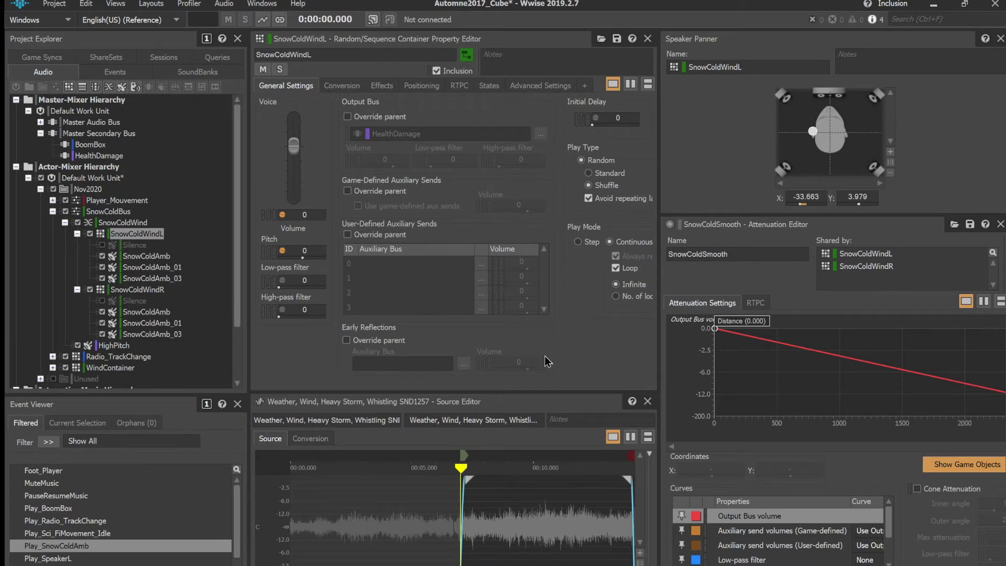
drag(655, 320, 852, 325)
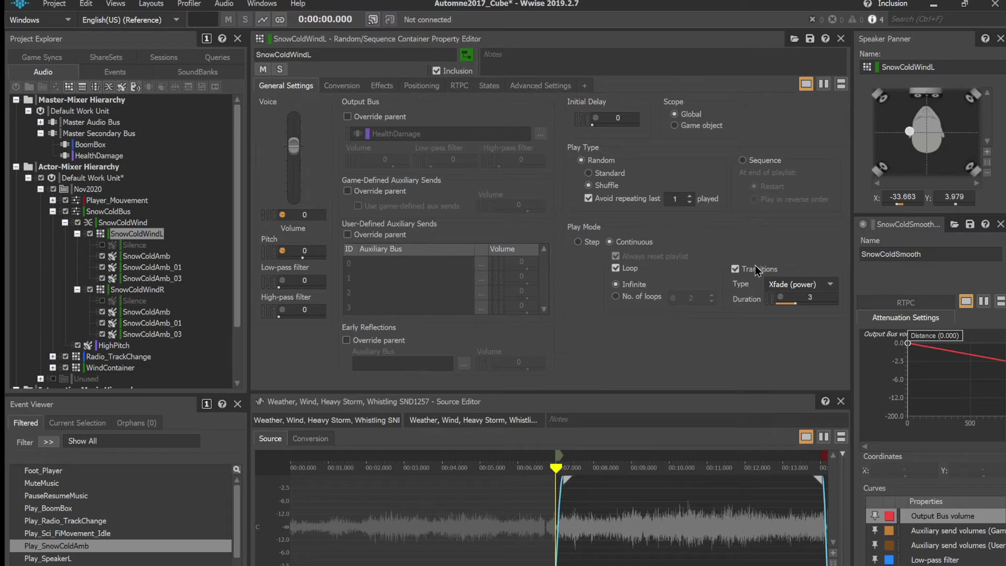
click(137, 289)
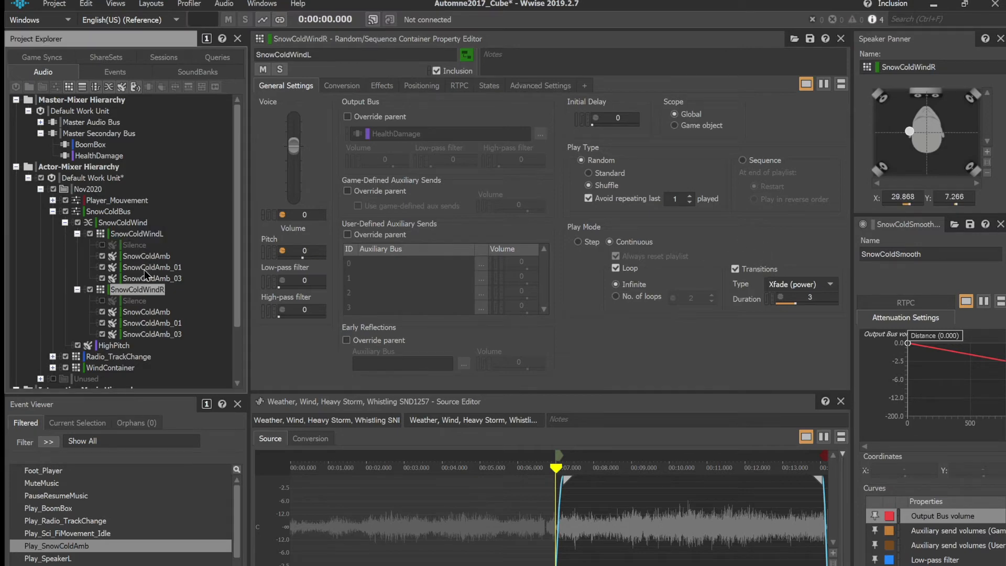
Widen the Attenuation Editor to examine the SnowColdSmooth curve shared by SnowColdWindL and SnowColdWindR.
drag(854, 257, 499, 304)
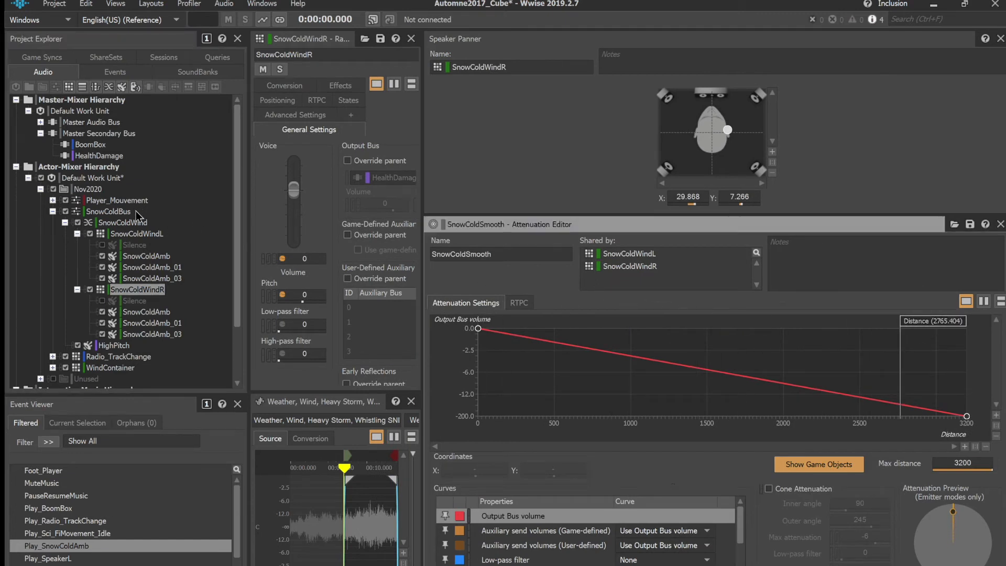
click(138, 233)
drag(422, 243, 479, 247)
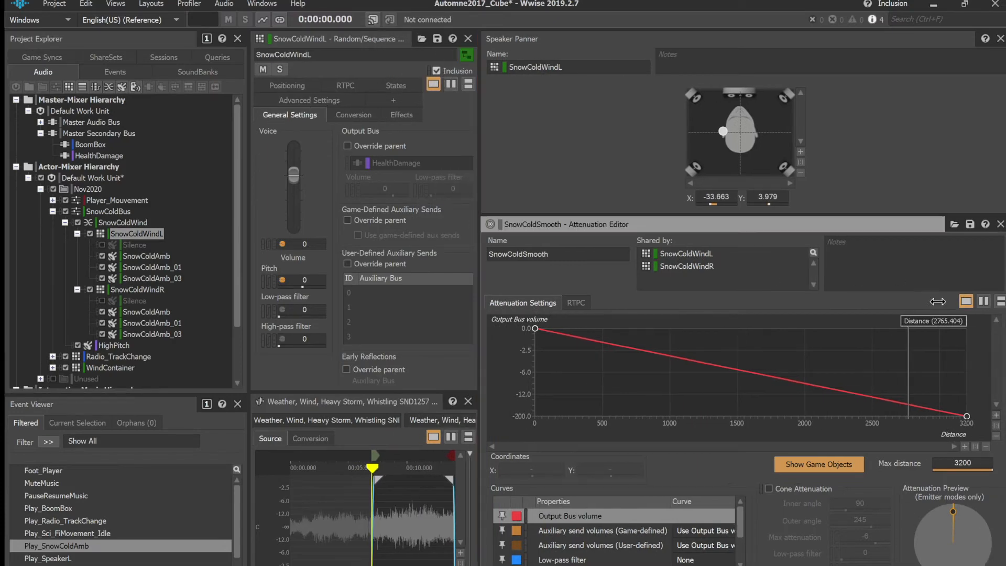
Show the SnowColdWind blend container's general settings in a widened property editor.
click(128, 222)
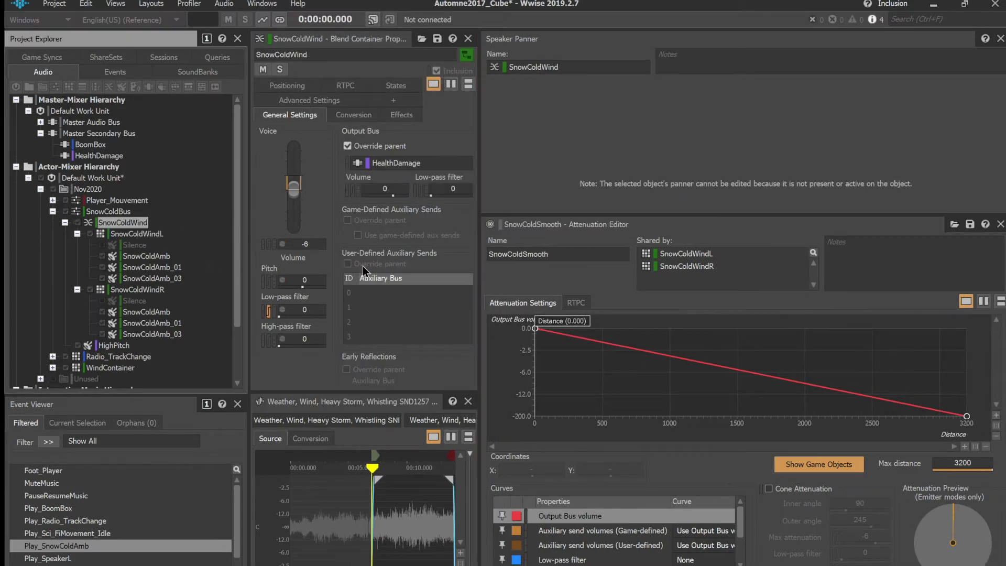
drag(479, 294, 705, 307)
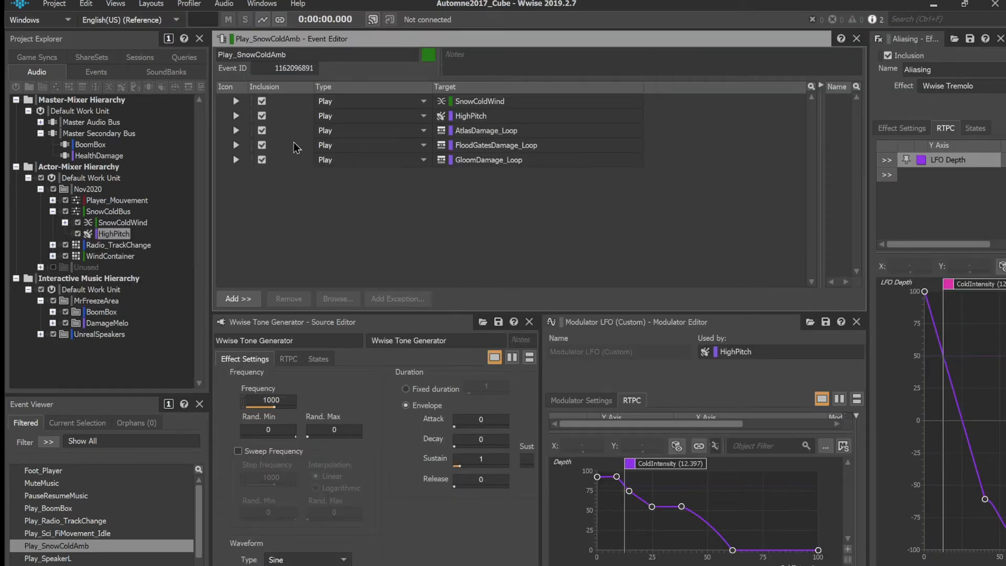
Open the HighPitch sound, review its general settings, and sweep ColdIntensity along its Voice Volume RTPC curve.
click(294, 112)
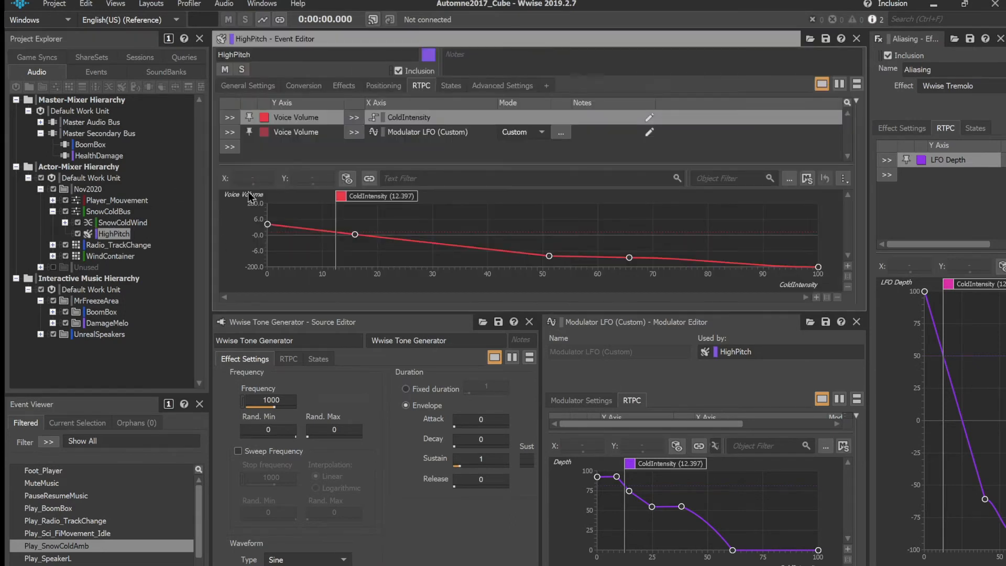
click(248, 85)
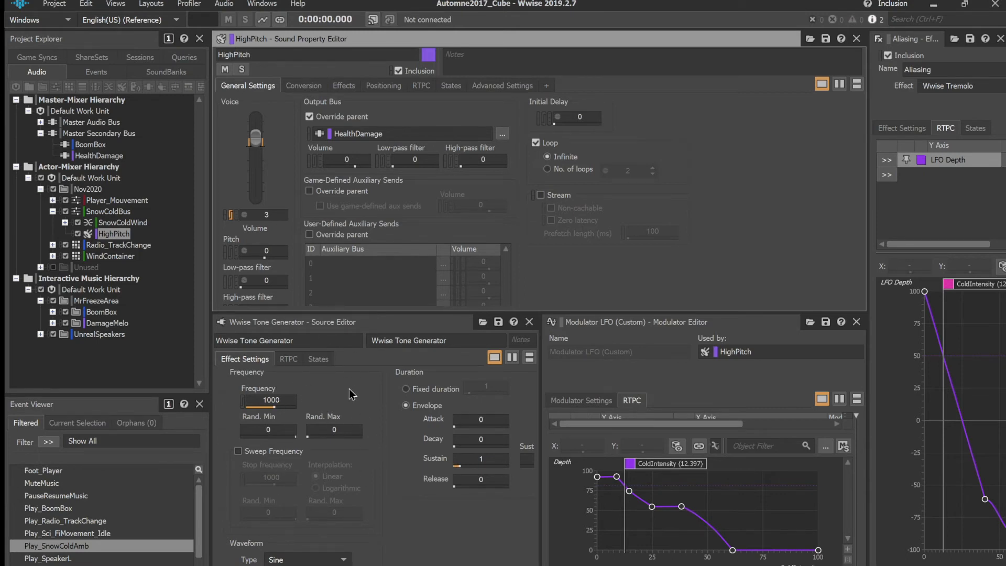
click(421, 86)
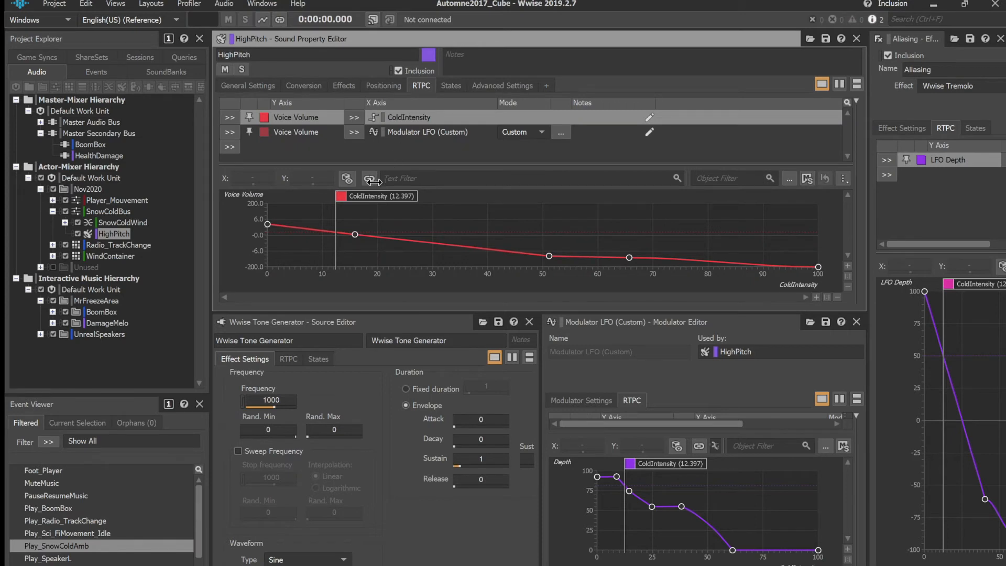
mouse_move(386, 195)
mouse_down()
mouse_move(676, 195)
mouse_move(439, 194)
mouse_up()
drag(484, 227, 350, 234)
Enlarge the RTPC list of HighPitch's LFO modulator and test ColdIntensity against its Depth and Frequency curves.
drag(672, 455, 751, 456)
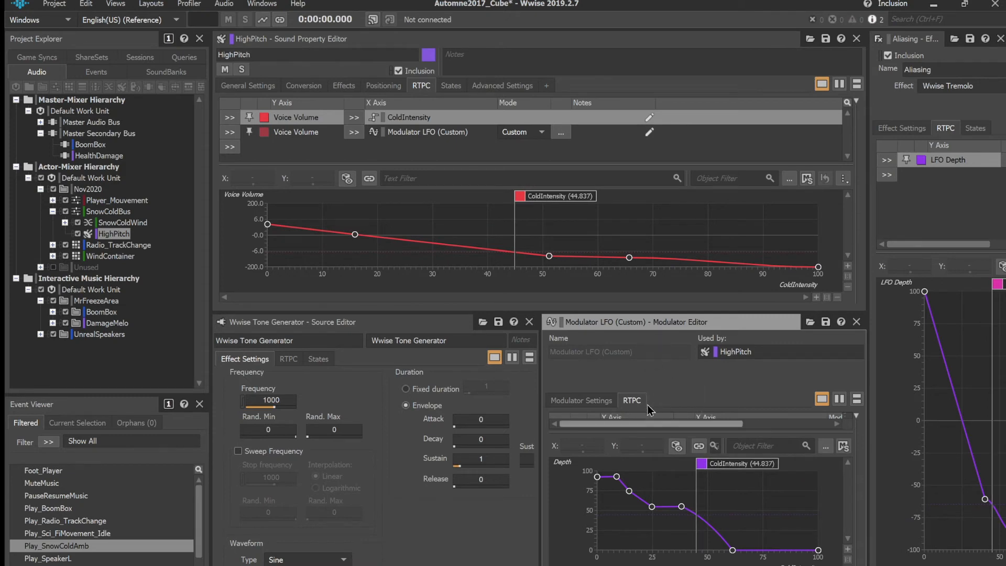
drag(648, 429, 645, 456)
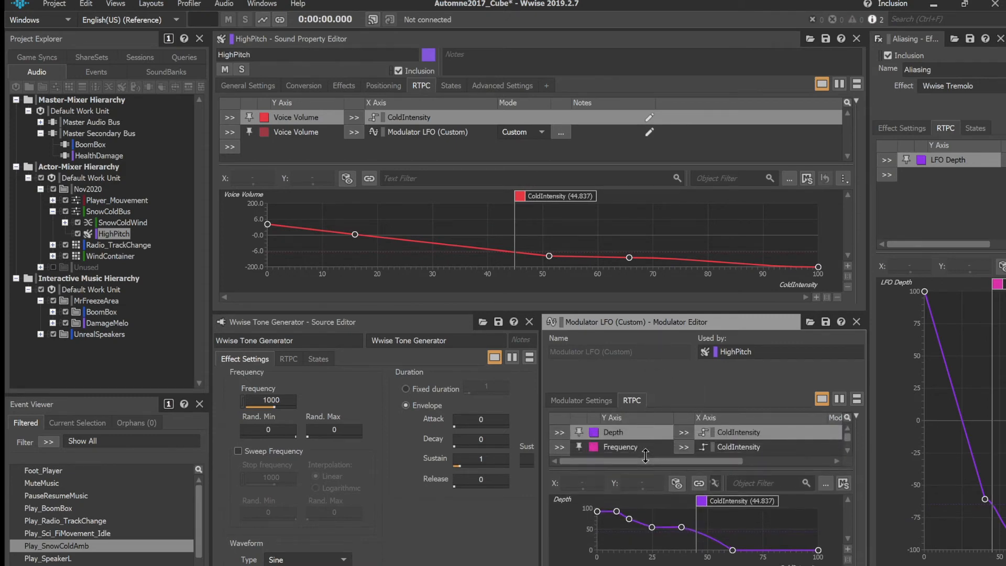
click(636, 444)
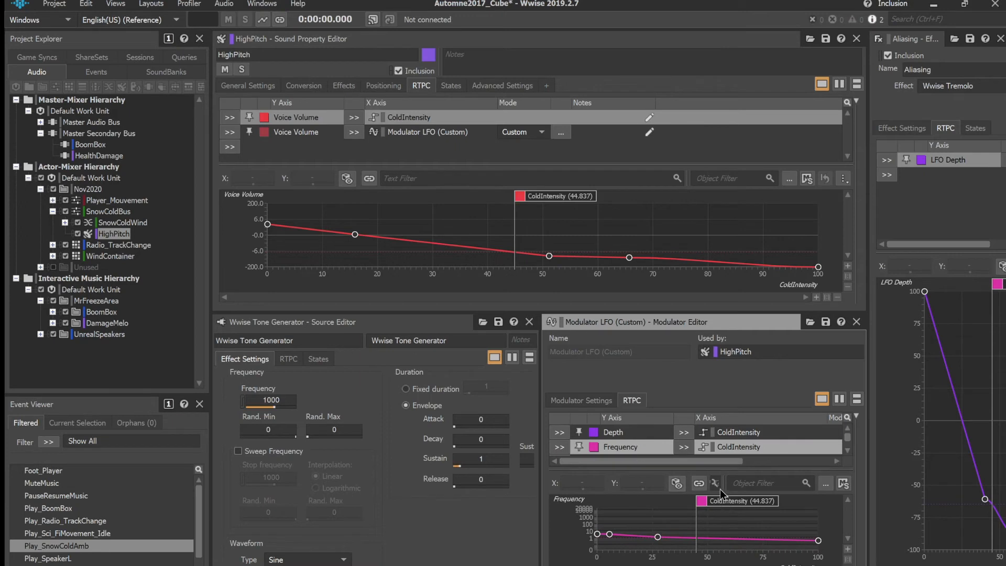
drag(728, 496, 679, 484)
click(625, 431)
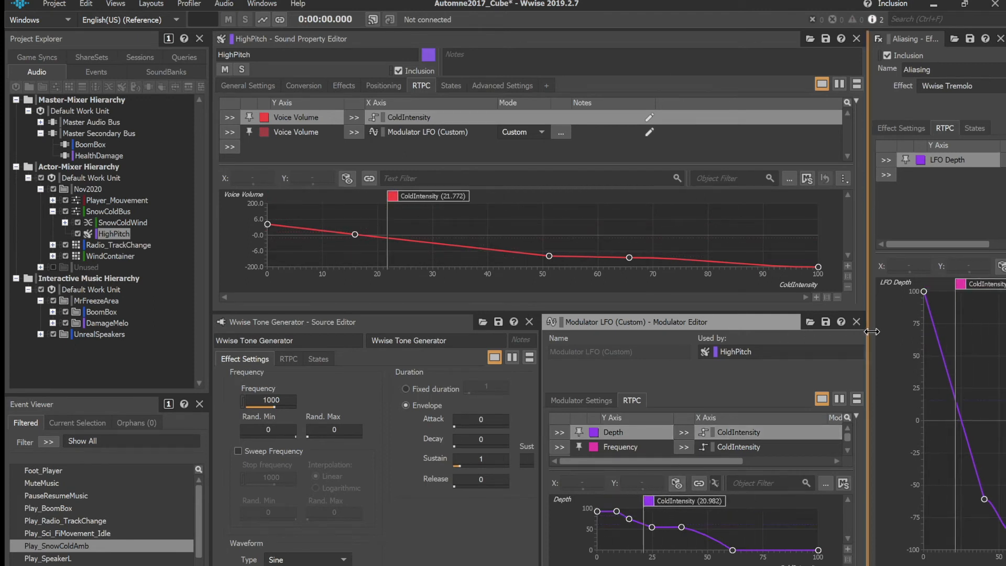
Widen the Aliasing effect editor, show HighPitch's effects, and sweep ColdIntensity along the Tremolo's LFO Depth curve.
drag(868, 325, 710, 325)
click(343, 85)
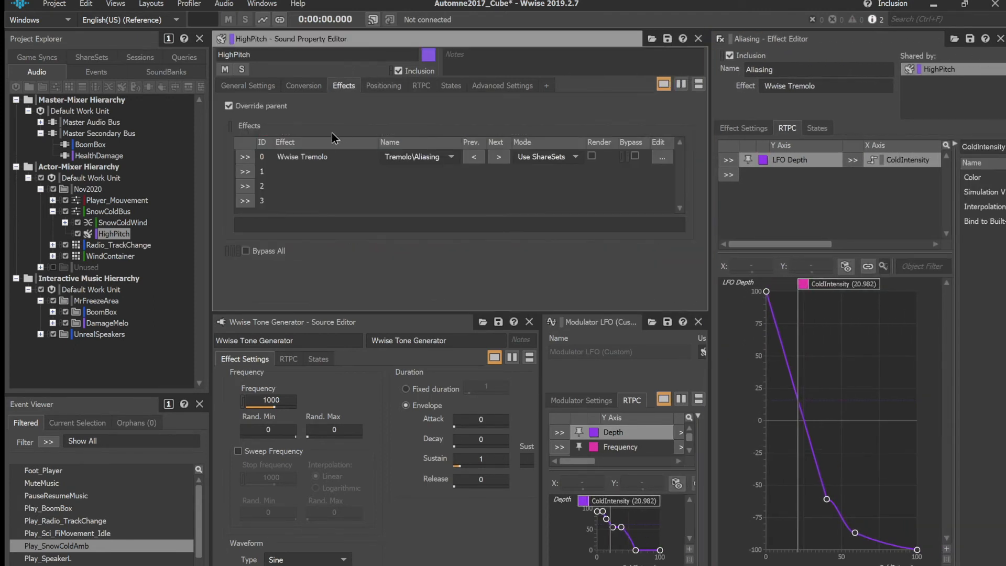
drag(838, 271, 388, 256)
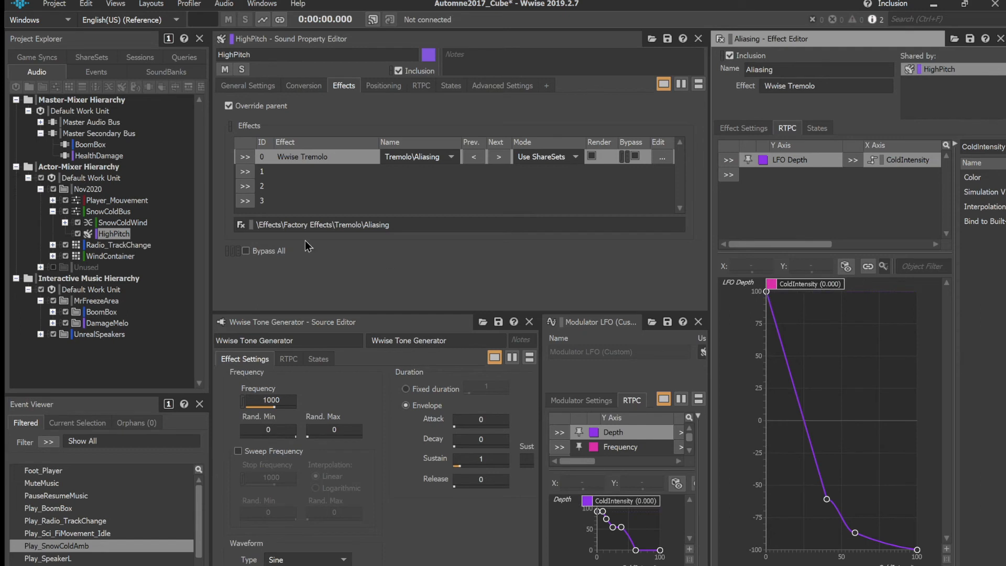
drag(109, 208, 810, 302)
Select the Master Audio Bus and sweep ColdIntensity down to about 0.5 on its Voice Low-pass Filter curve.
key(space)
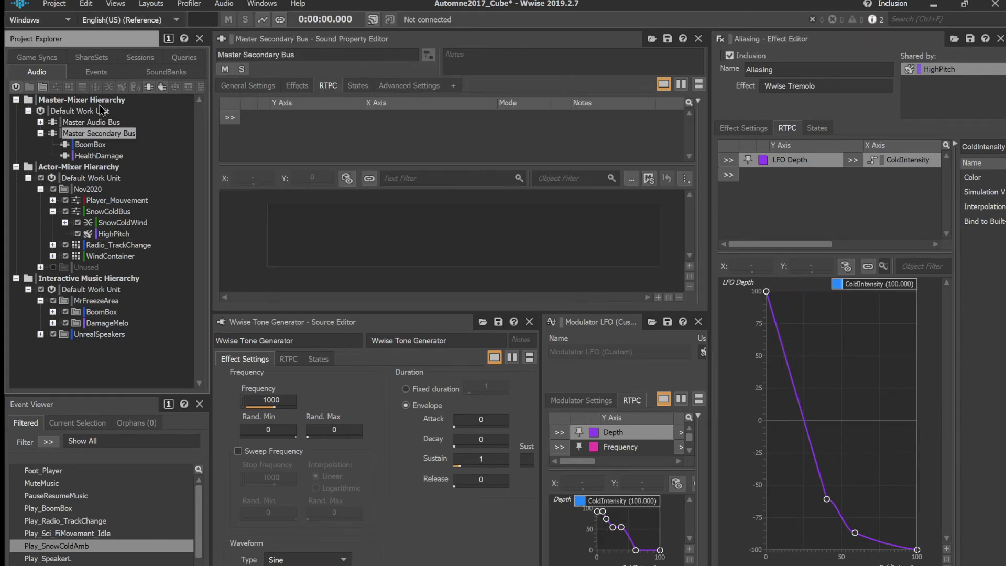
key(Up)
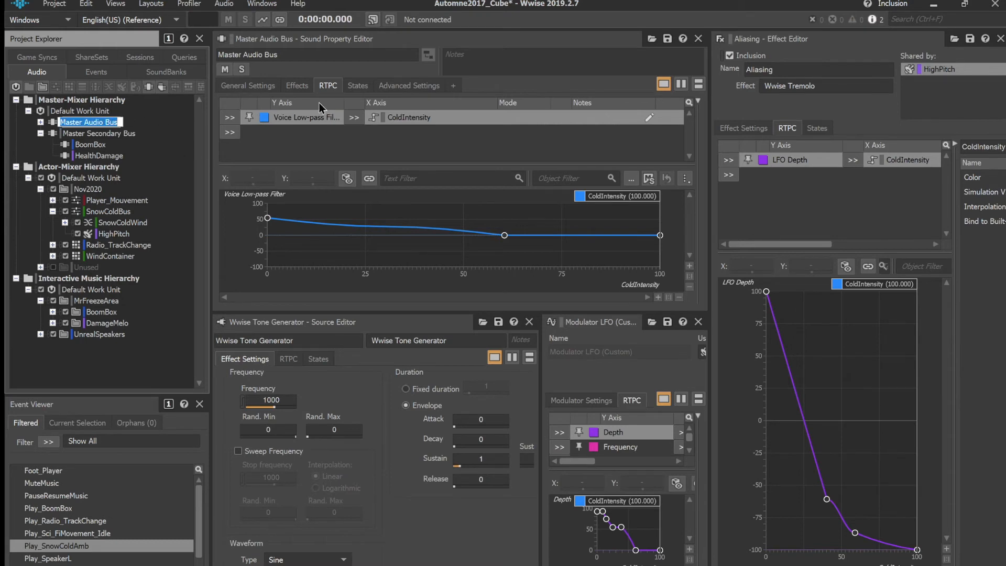
click(553, 181)
drag(649, 182, 257, 204)
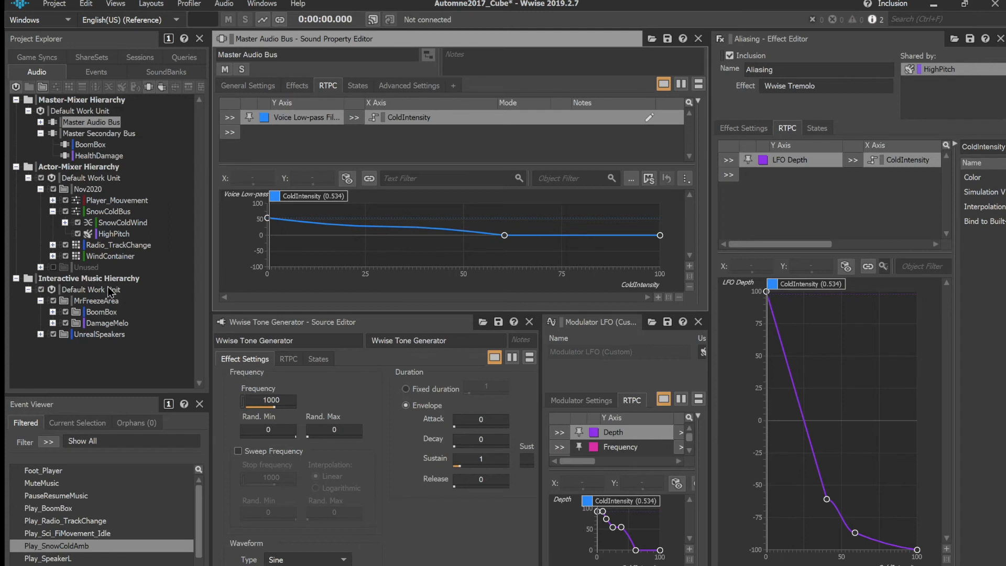
Reopen the Play_SnowColdAmb event and expand the DamageMelo folder to reveal the segments inside its three damage loops.
click(80, 543)
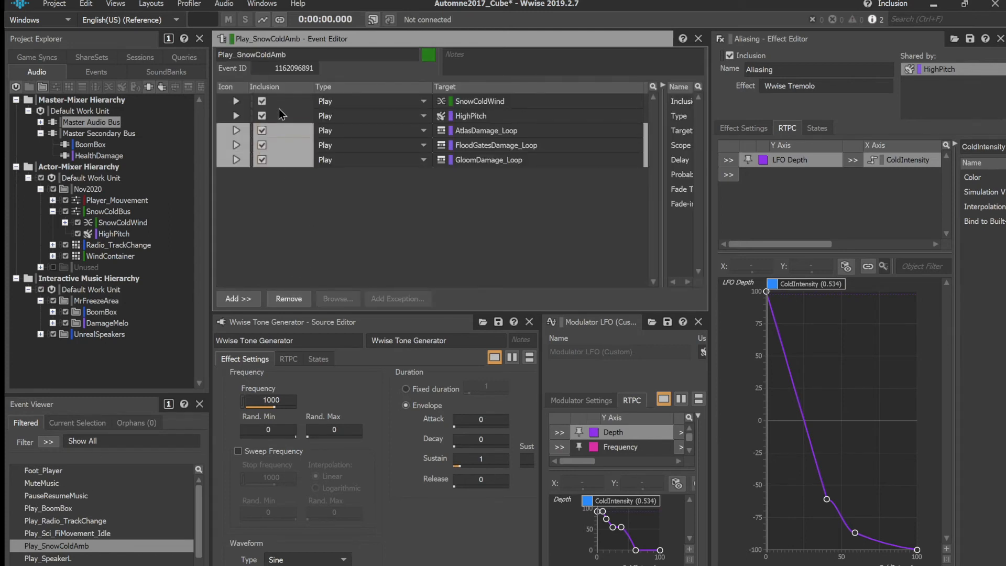
click(52, 323)
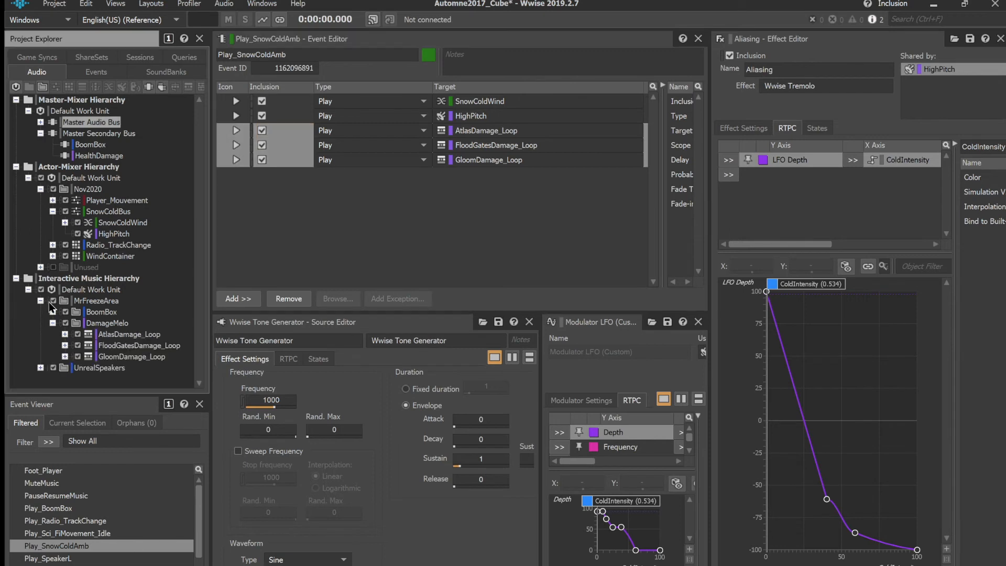
click(65, 333)
click(64, 357)
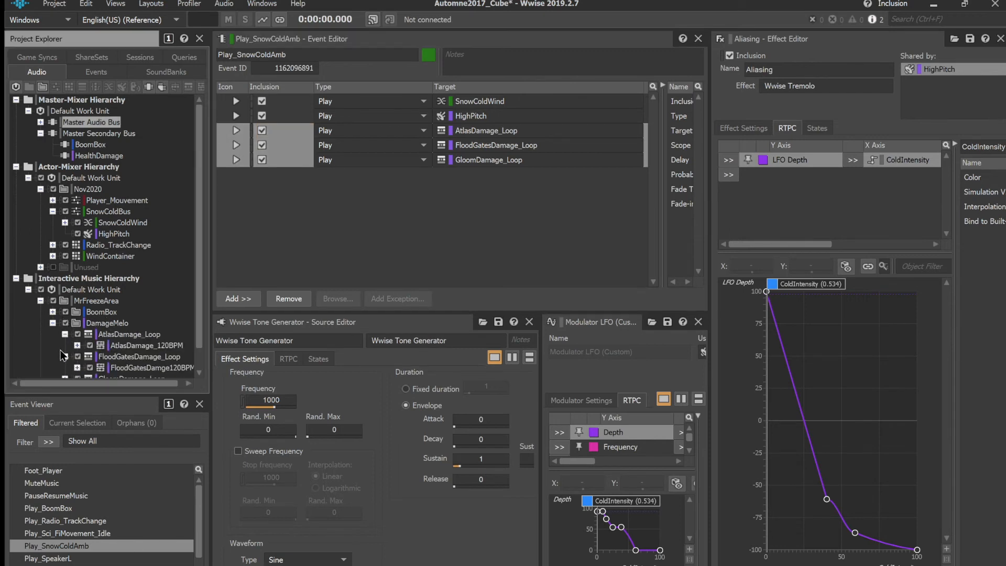
scroll(61, 350, down, 1)
click(64, 356)
click(102, 301)
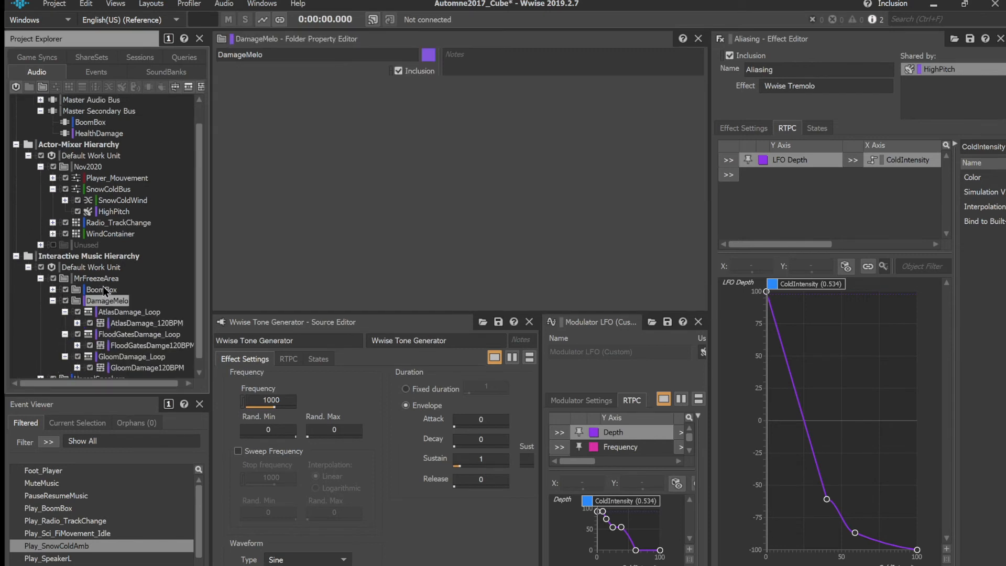
shift+click(122, 356)
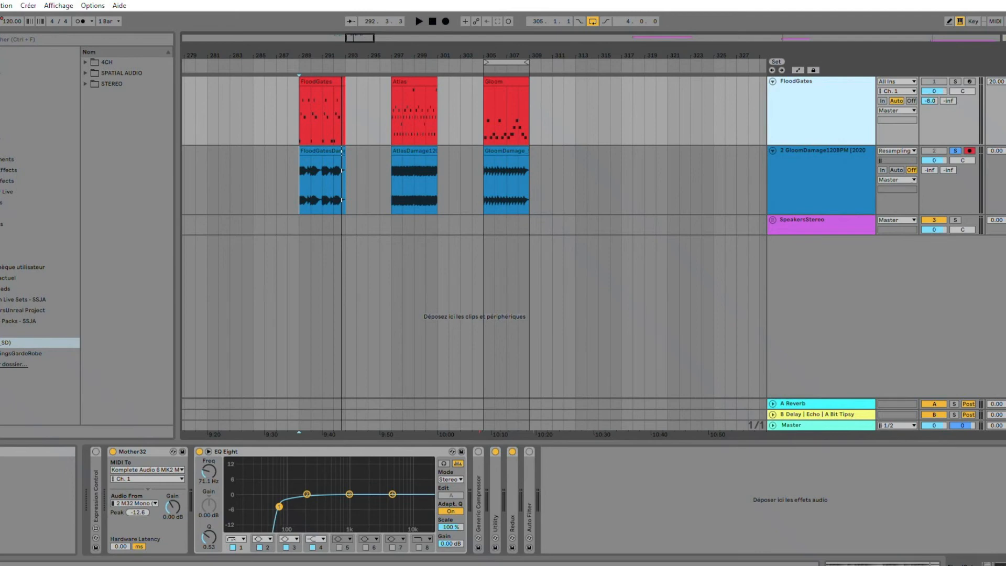
Switch to Ableton Live and show the FloodGates, Atlas and Gloom MIDI clips and the track's Mother32 device.
click(302, 160)
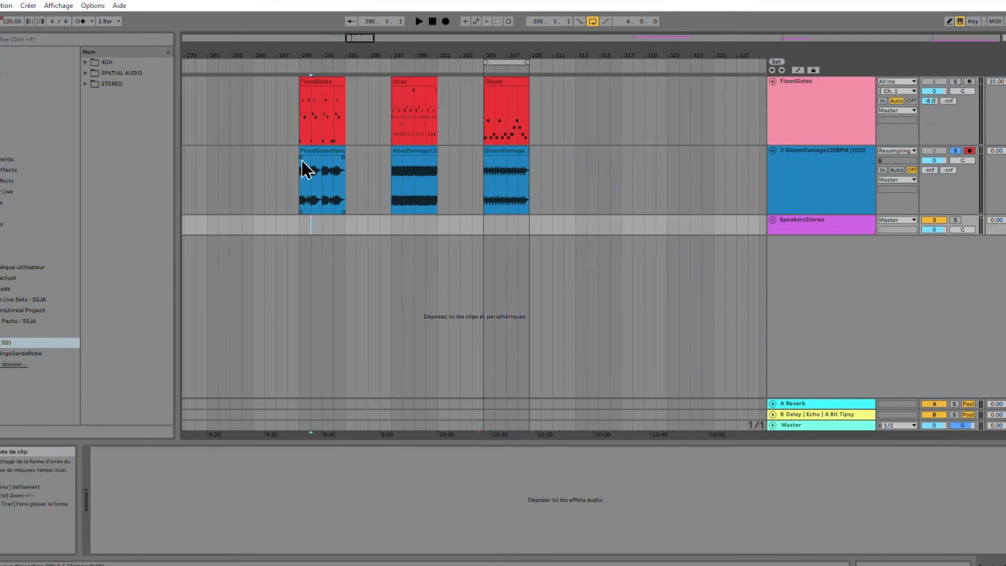
click(326, 80)
click(418, 79)
click(514, 78)
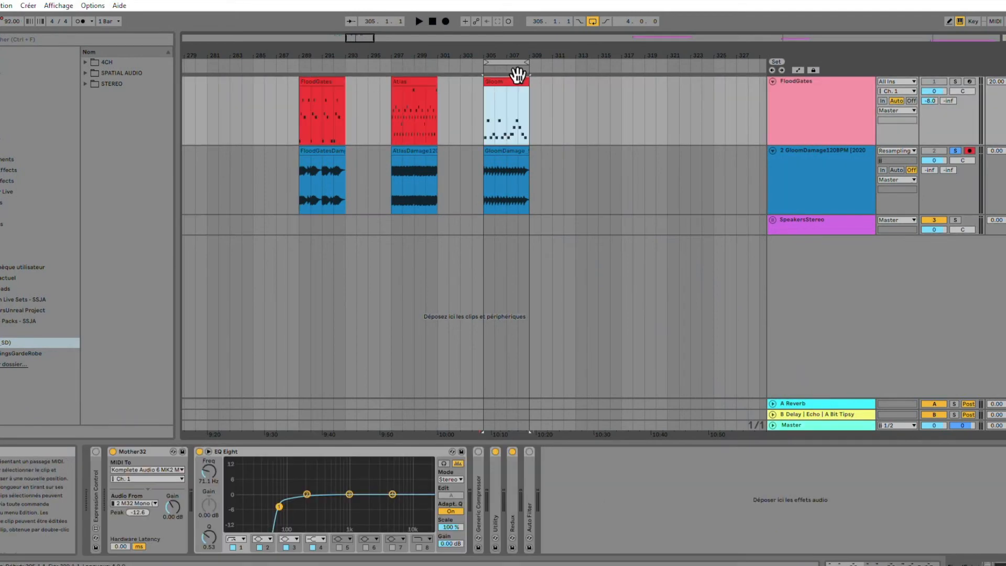
click(830, 80)
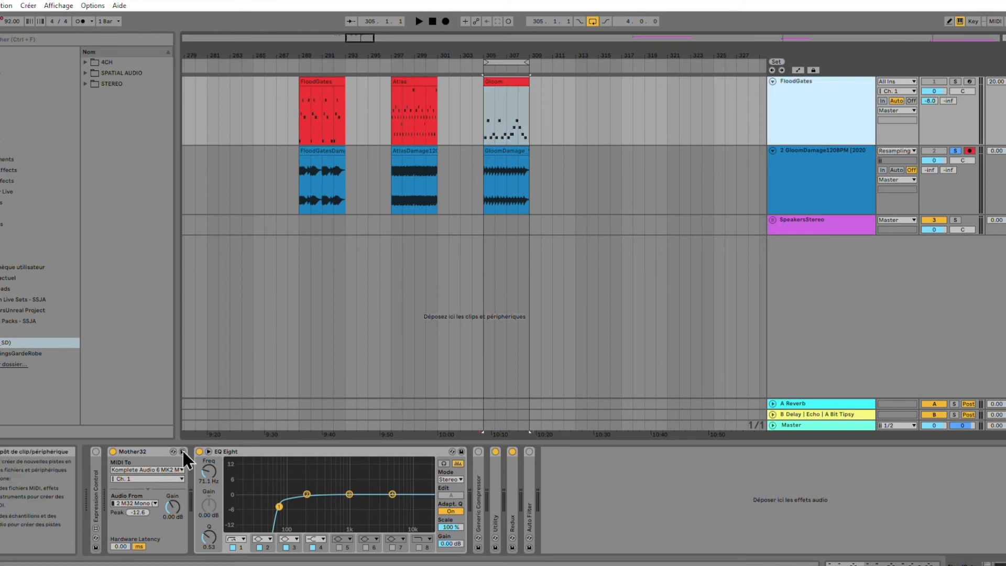
click(133, 444)
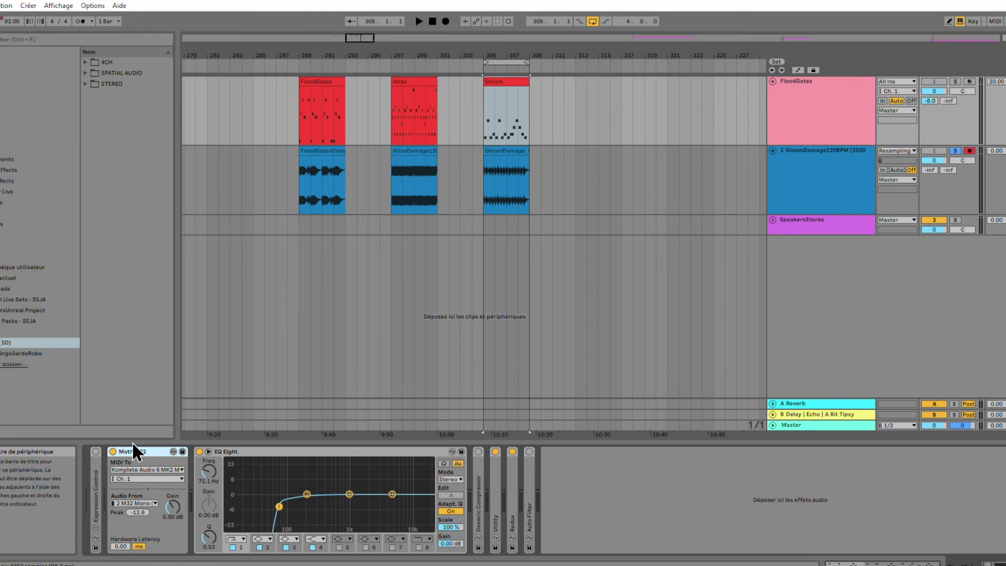
Play the recorded FloodGatesDamage120BPM audio clip in the arrangement.
click(332, 151)
key(space)
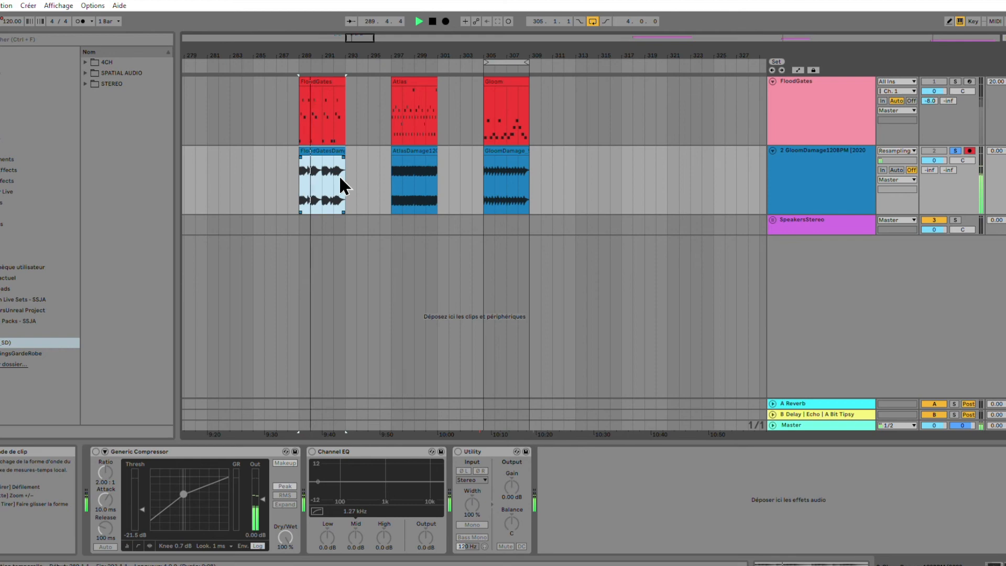
scroll(341, 180, up, 3)
scroll(340, 184, up, 2)
scroll(341, 183, down, 2)
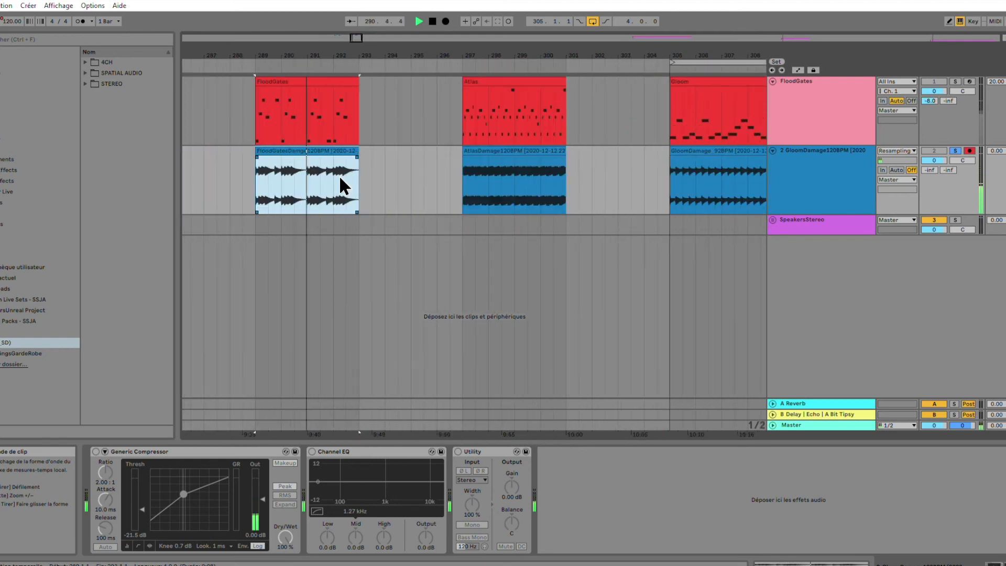
Listen to the recorded AtlasDamage120BPM audio clip.
click(510, 149)
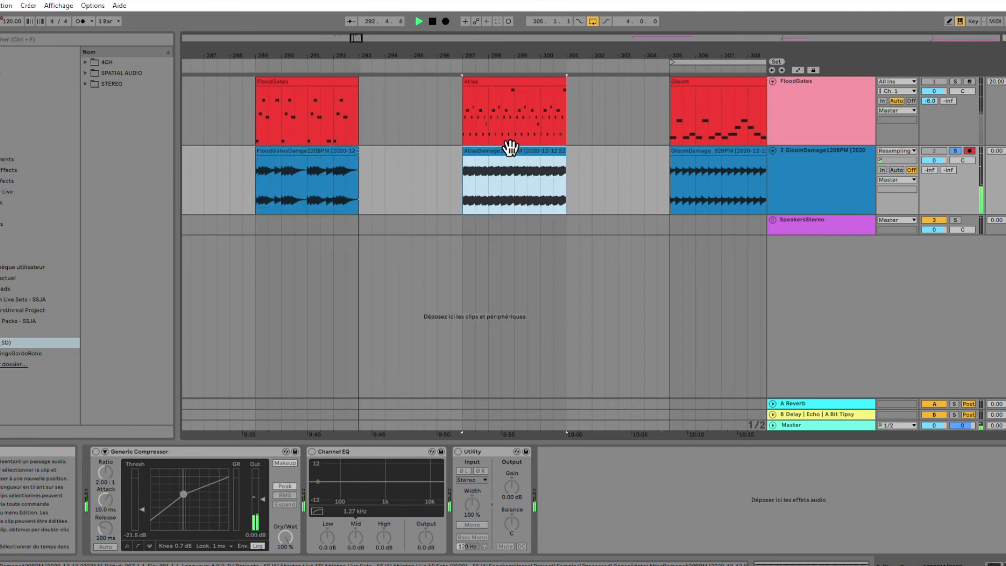
scroll(573, 194, down, 3)
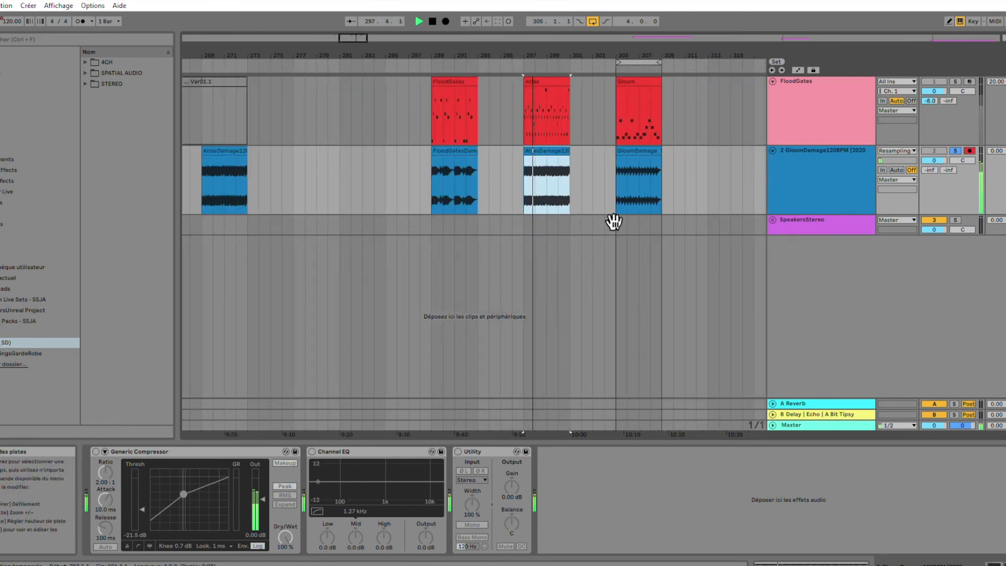
scroll(589, 208, up, 3)
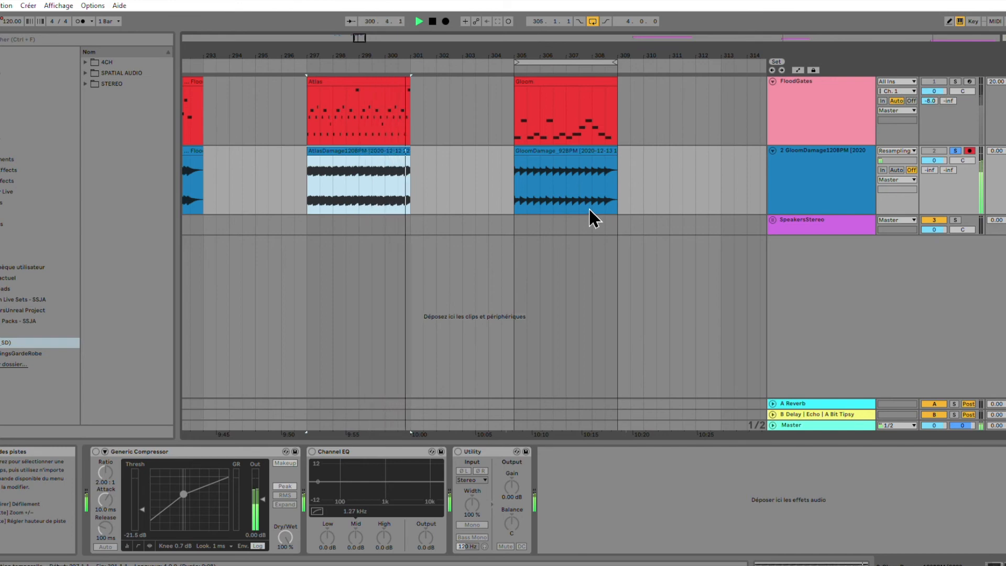
Listen to the recorded GloomDamage_92BPM audio clip, select its loop range, and stop playback.
click(571, 149)
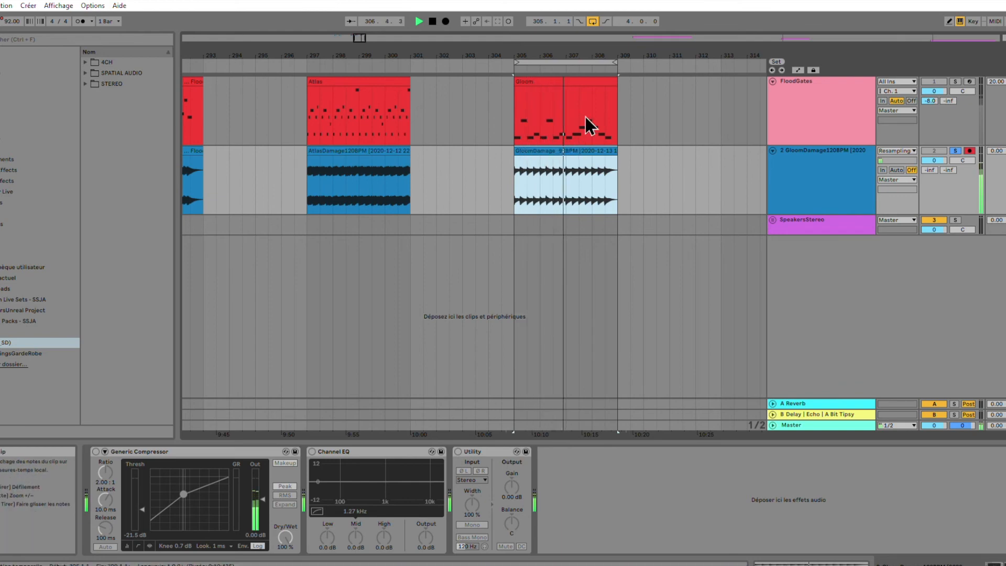
click(609, 59)
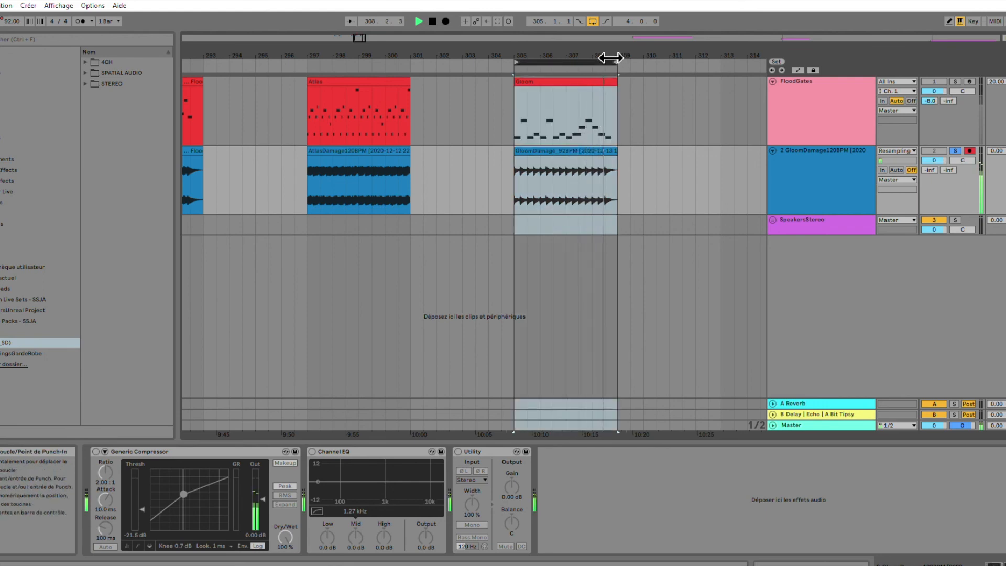
key(space)
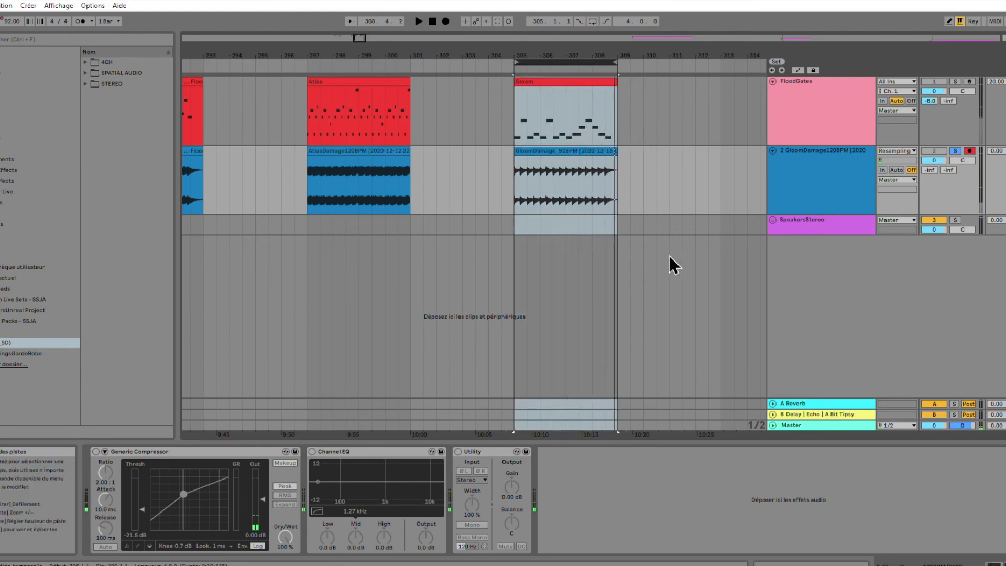
click(669, 227)
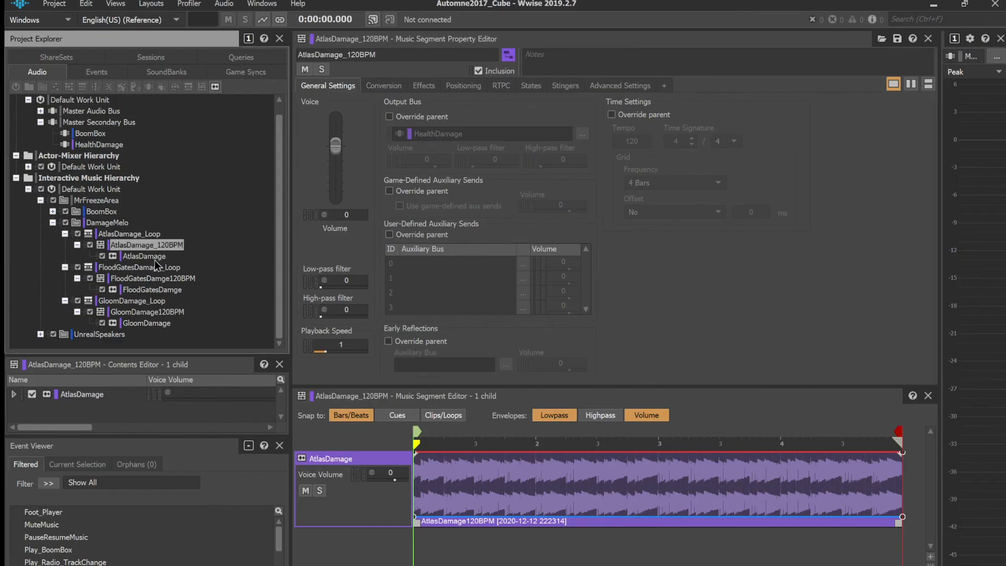
In Wwise, review the FloodGates and Gloom damage segments and the tempo and looping settings of their playlist containers.
click(155, 278)
click(159, 312)
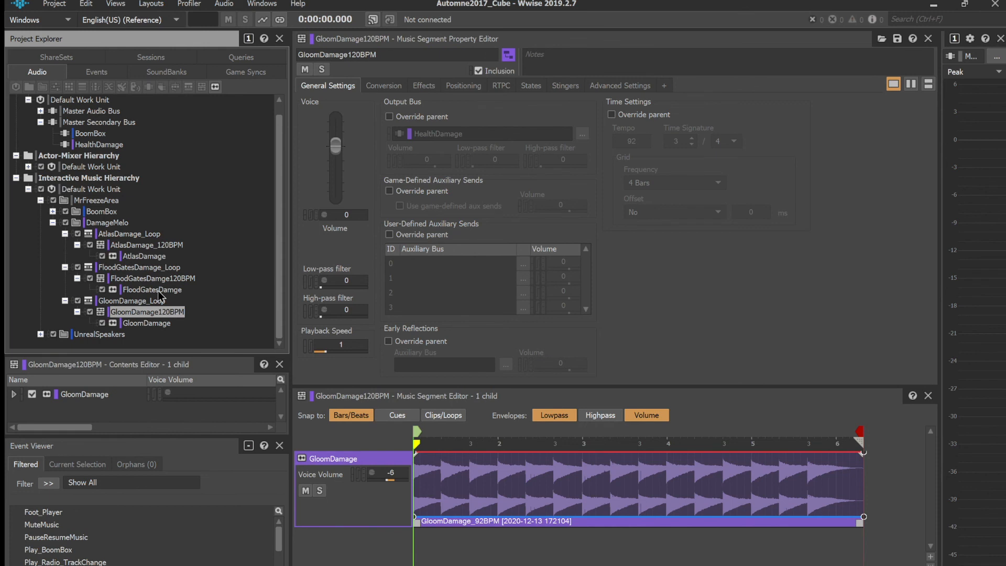
click(159, 297)
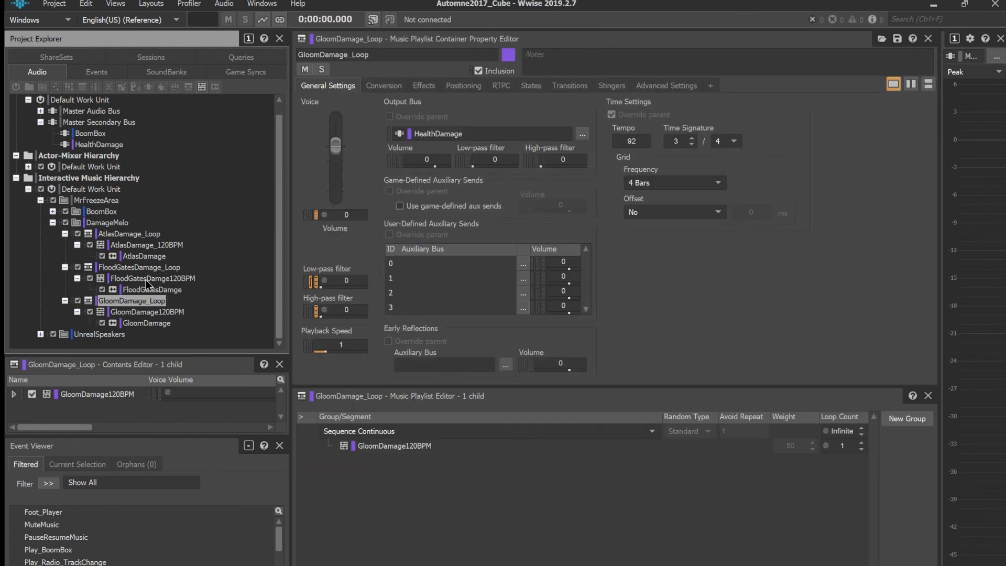
click(144, 263)
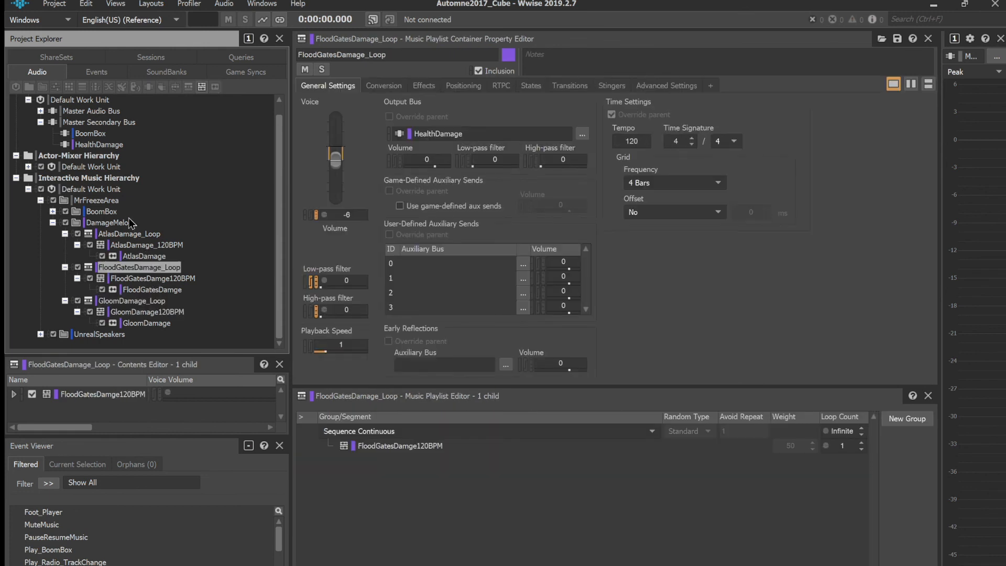
Select the AtlasDamage_Loop playlist container and show its JukeBox state settings.
key(Up)
key(Up)
key(Up)
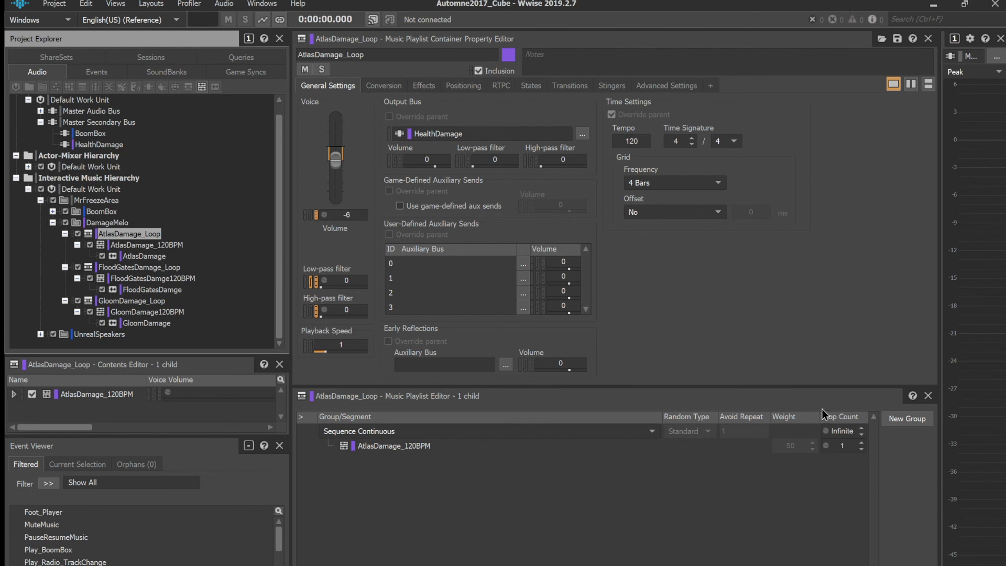
click(531, 86)
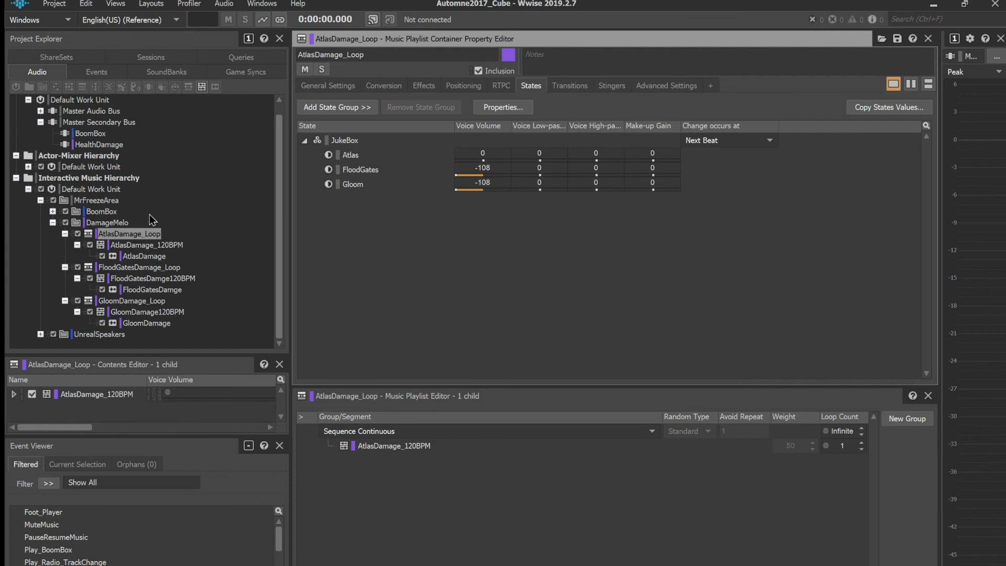
Review the JukeBox state settings of FloodGatesDamage_Loop and GloomDamage_Loop, and open the Play_SnowColdAmb event to inspect its targets.
click(139, 267)
click(132, 301)
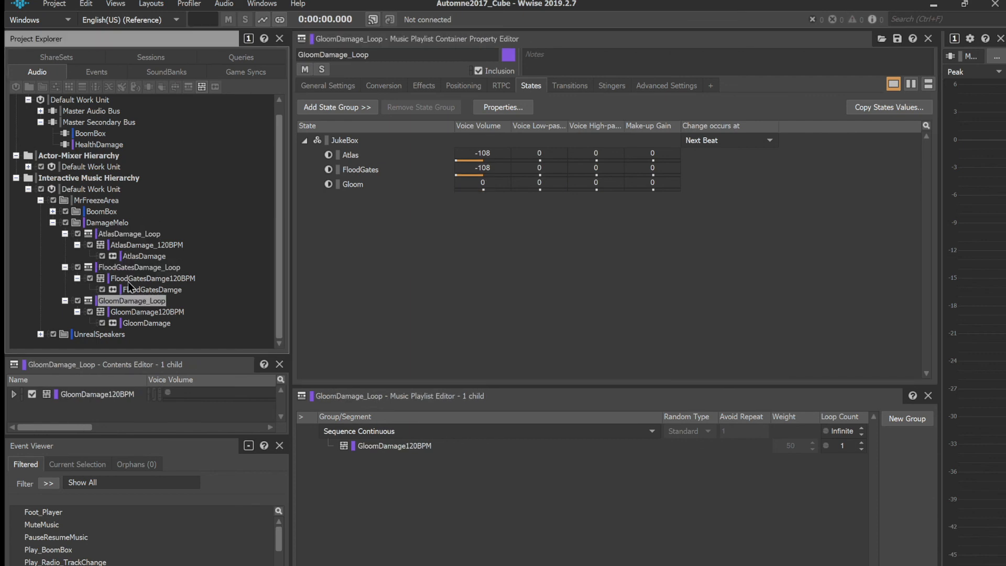
scroll(177, 512, down, 3)
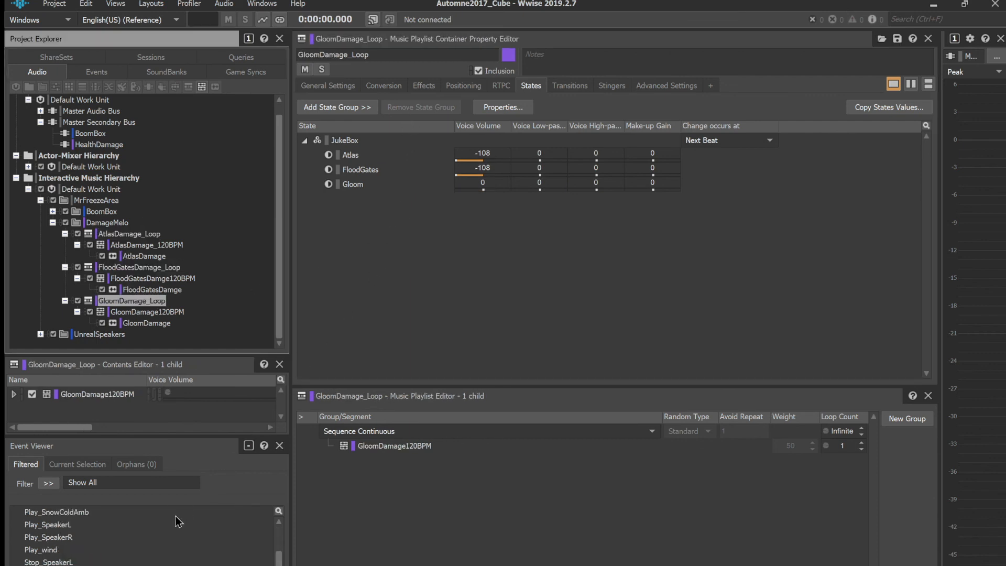
scroll(110, 508, up, 2)
click(82, 559)
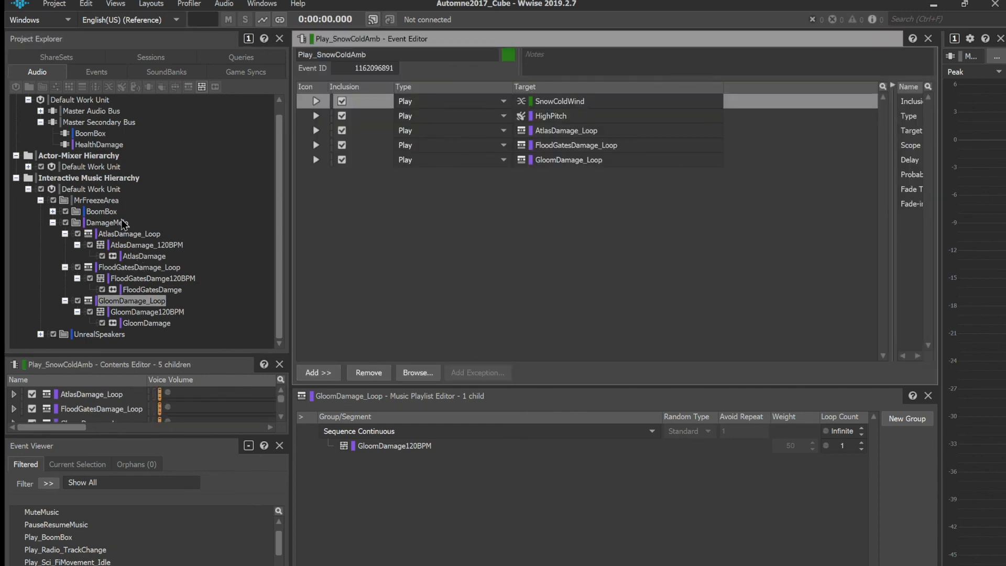
Compare the tempo and time signature settings of the AtlasDamage_Loop, FloodGatesDamage_Loop and GloomDamage_Loop playlist containers.
click(124, 234)
click(327, 85)
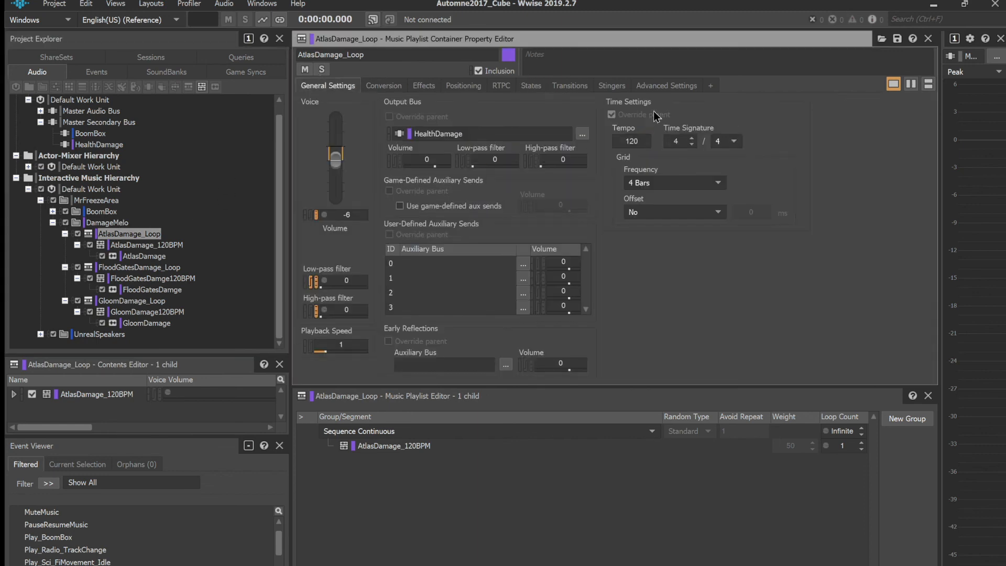
click(140, 267)
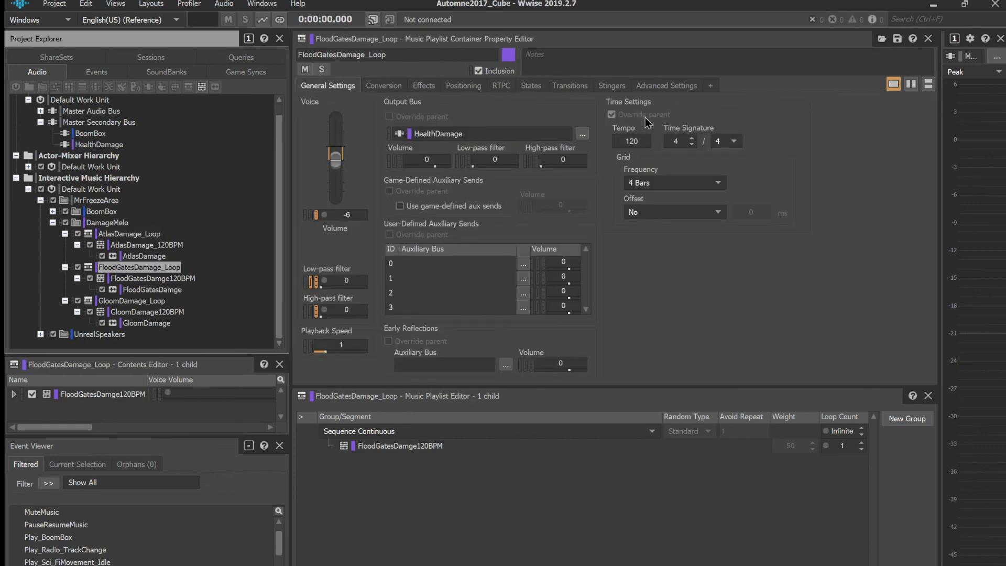
click(140, 300)
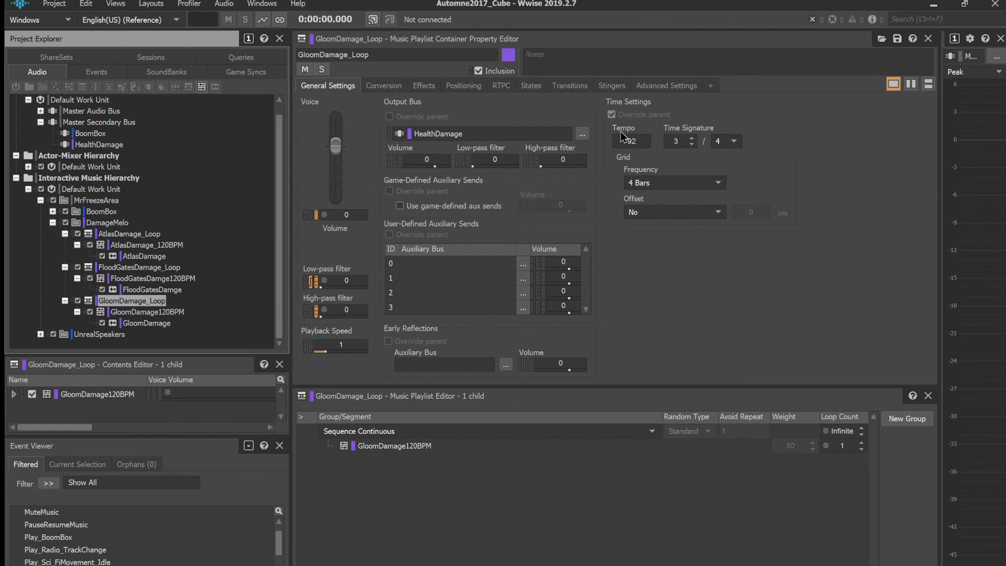